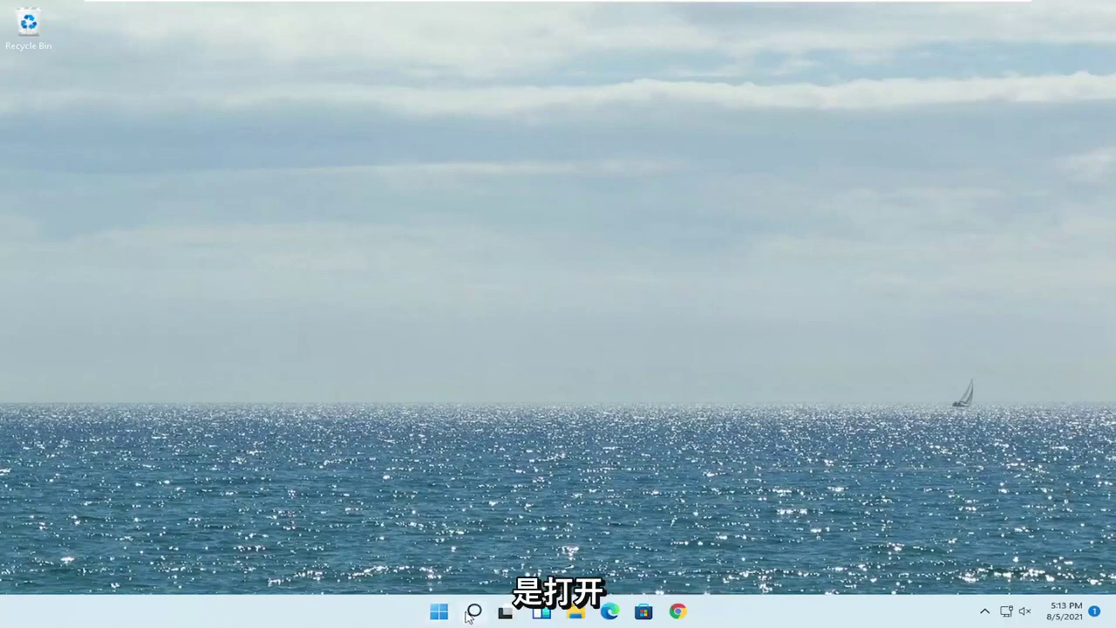
# Step: Find 'advanced system' in Windows Search and open System Properties on its Hardware tab
pyautogui.click(473, 612)
pyautogui.write('advanc')
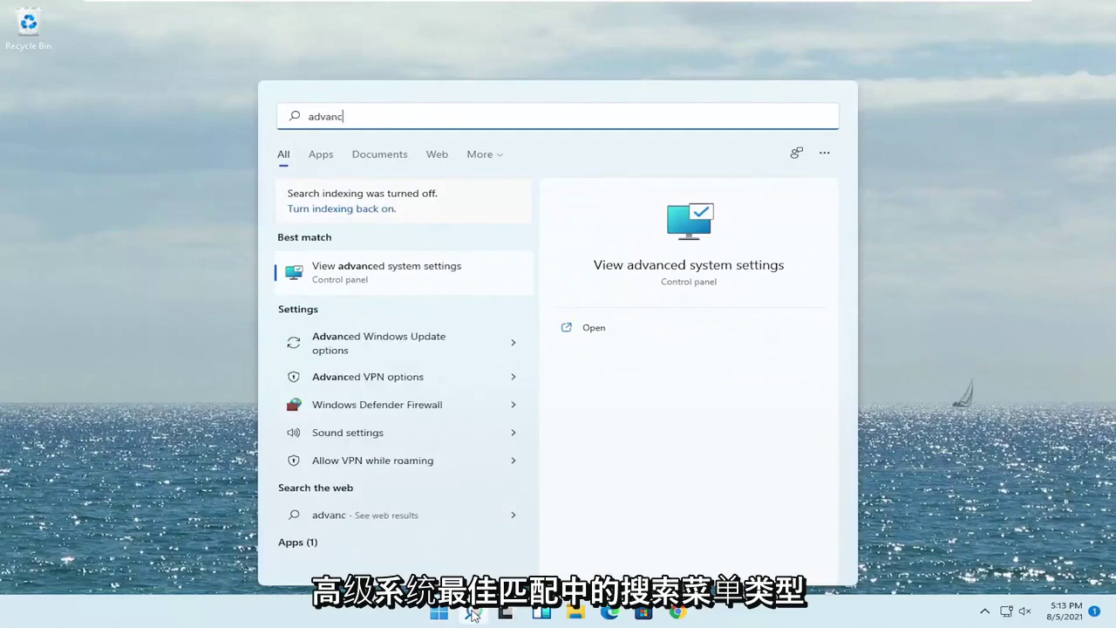
pyautogui.write('ed system')
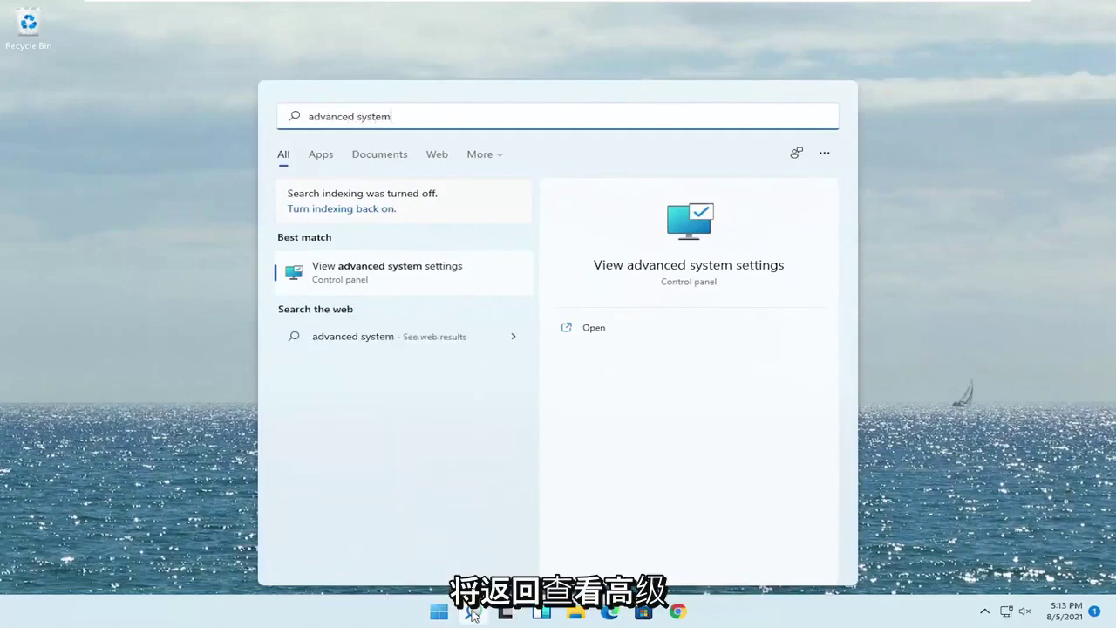
pyautogui.click(380, 279)
pyautogui.moveTo(214, 40); pyautogui.dragTo(551, 141)
pyautogui.click(487, 158)
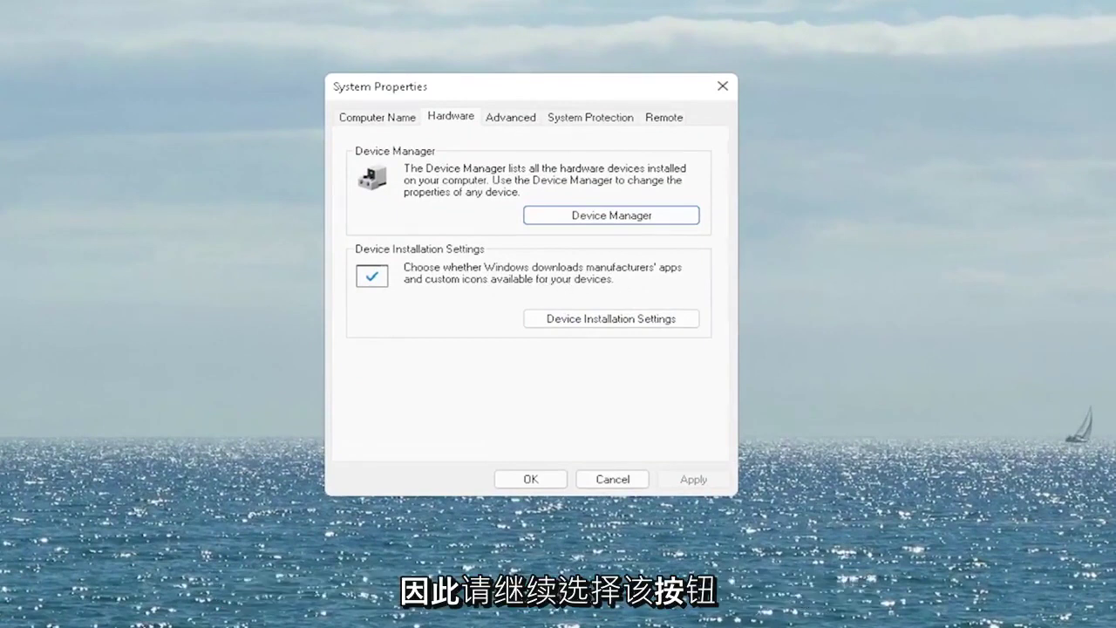
# Step: Keep Device Installation Settings at Yes (recommended) without saving, then close System Properties
pyautogui.click(610, 318)
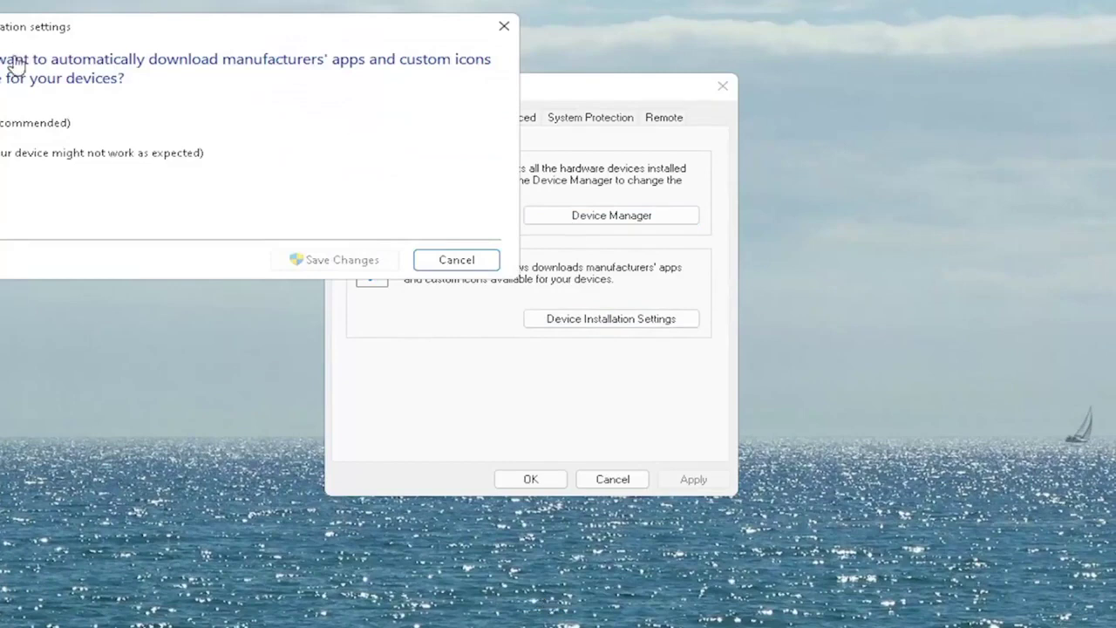
pyautogui.moveTo(79, 41); pyautogui.dragTo(329, 106)
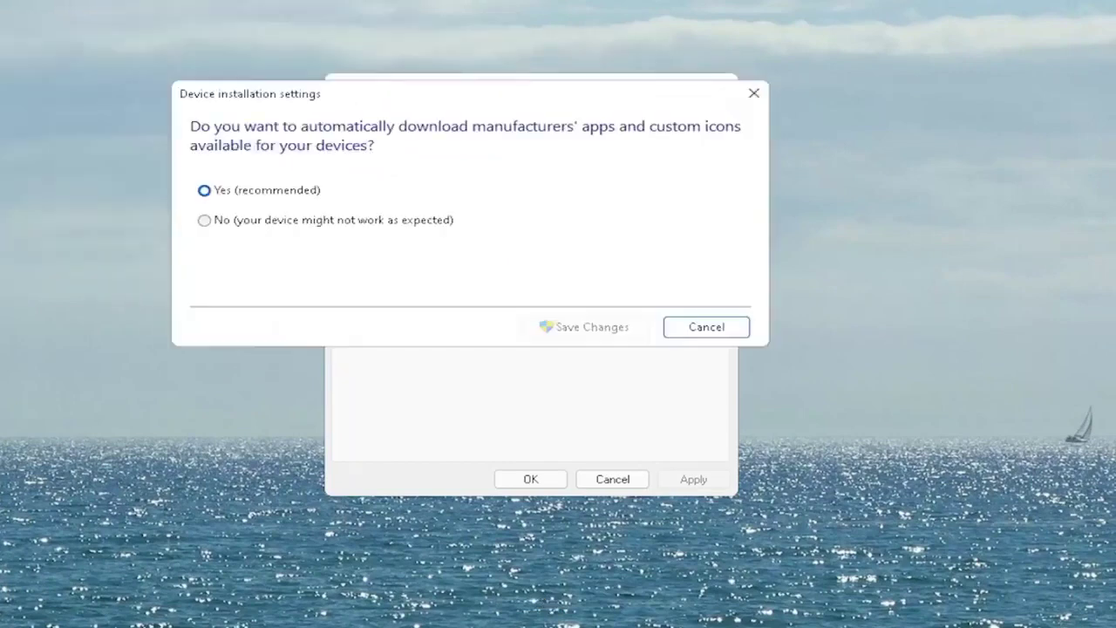
pyautogui.click(253, 192)
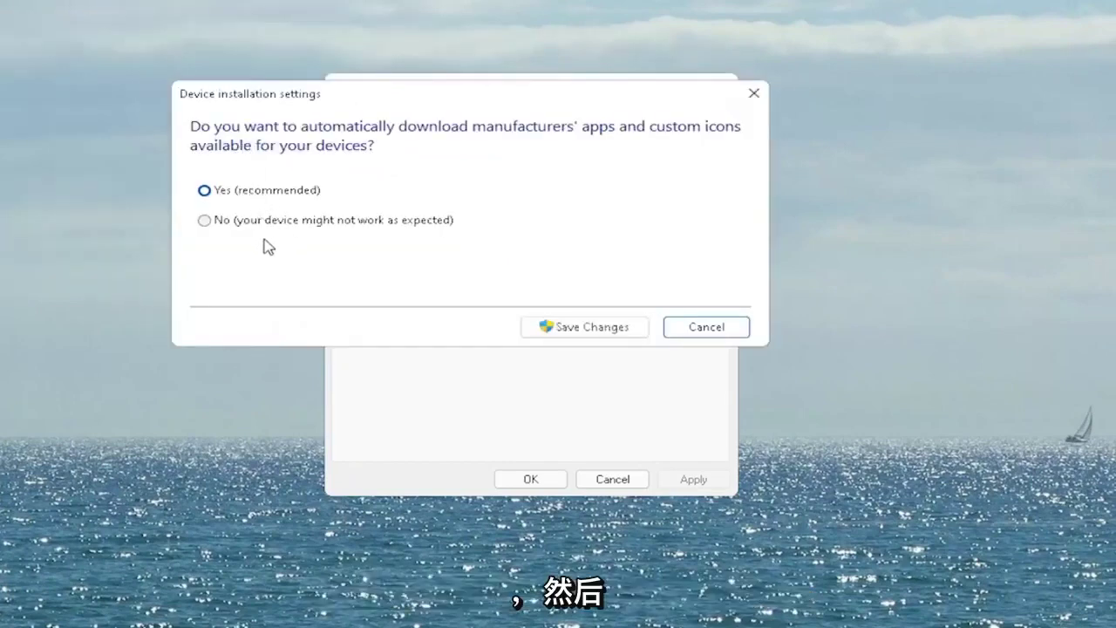
pyautogui.click(689, 325)
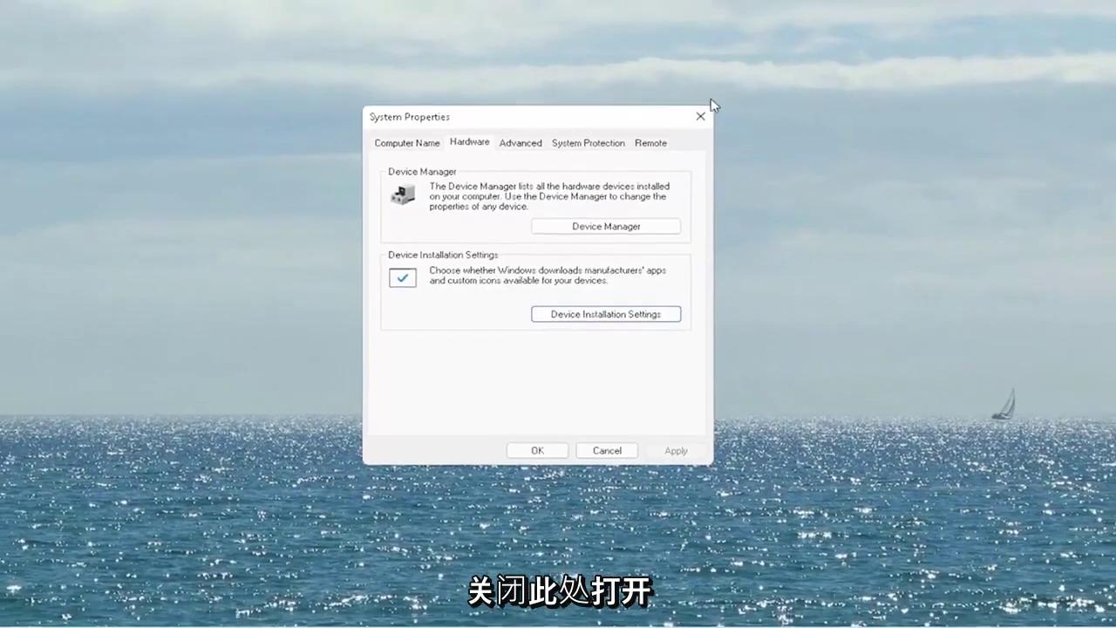
pyautogui.click(721, 85)
# Step: Open Device Manager via search and select High Definition Audio Device under Sound, video and game controllers
pyautogui.click(473, 610)
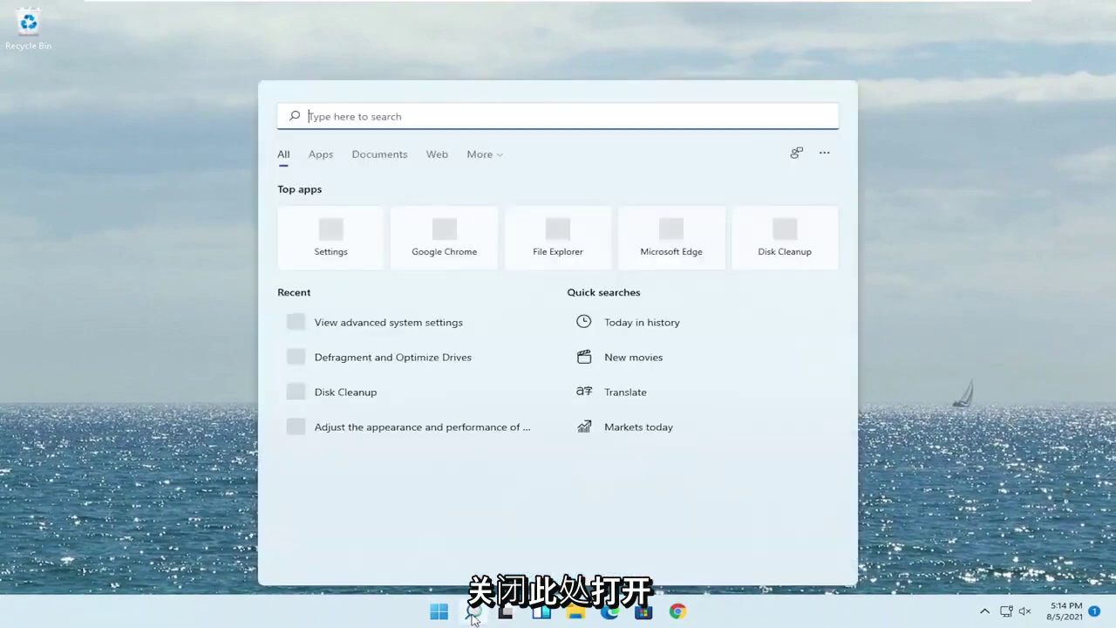
pyautogui.write('device manager')
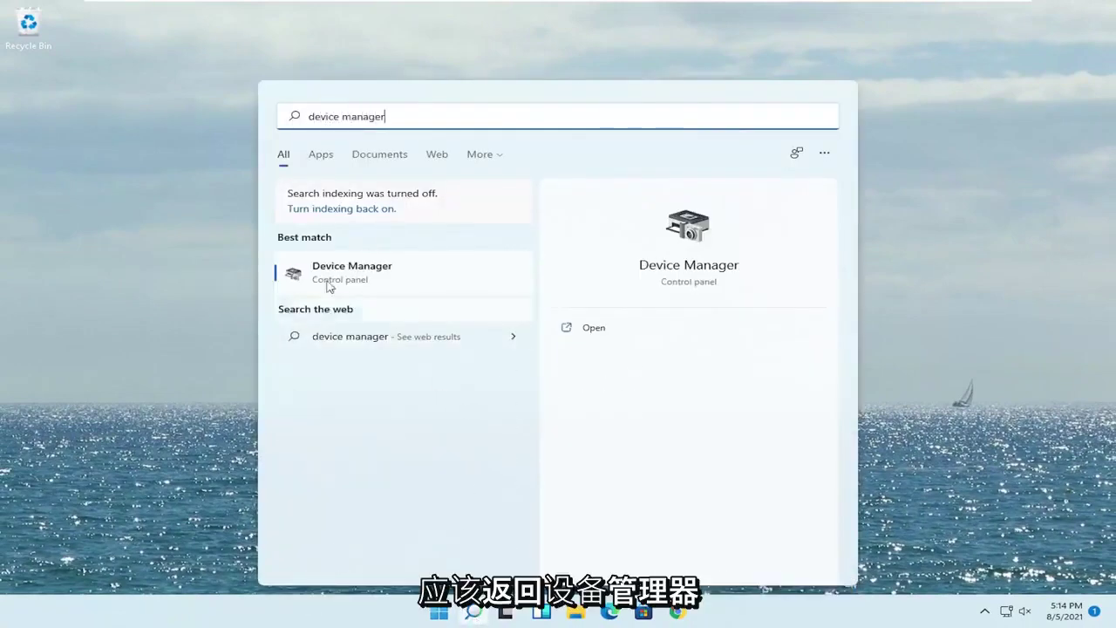
pyautogui.click(372, 275)
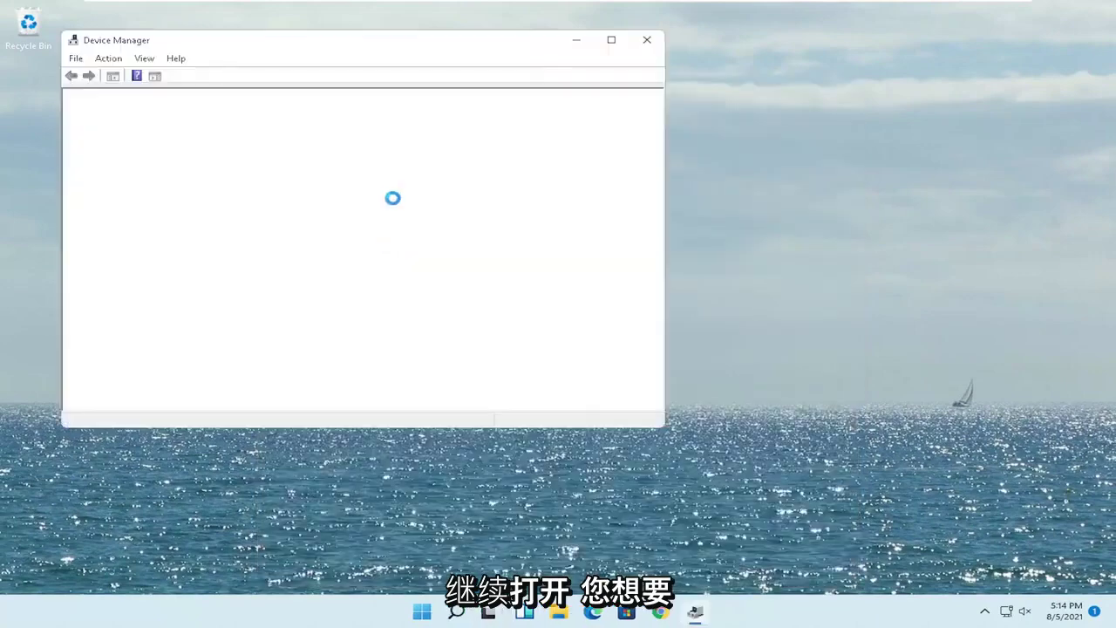
pyautogui.moveTo(371, 48); pyautogui.dragTo(529, 81)
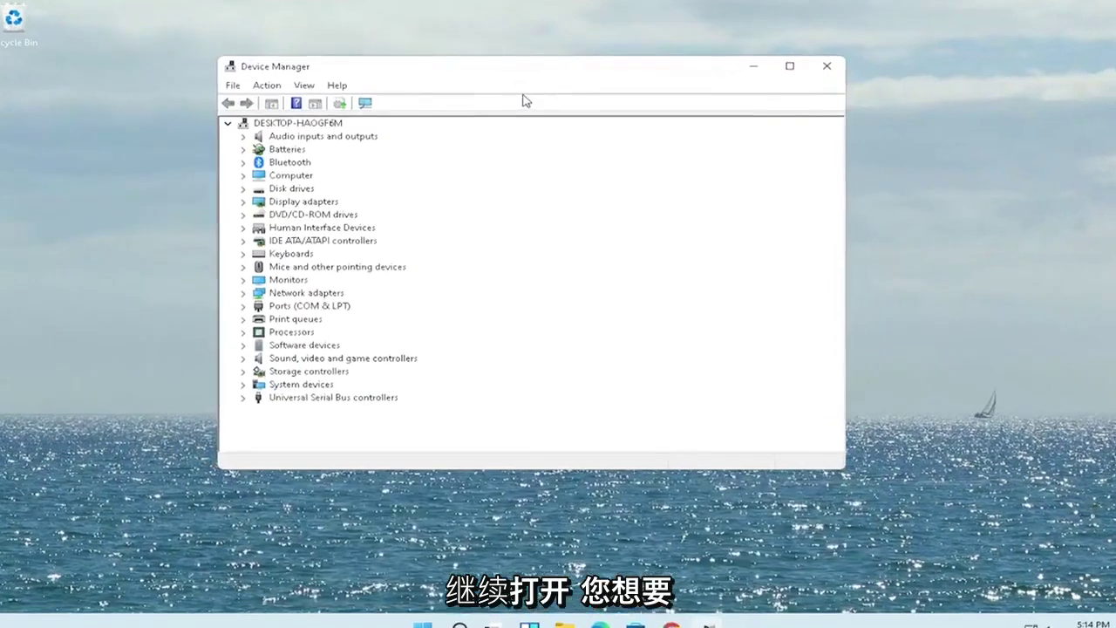
pyautogui.click(292, 399)
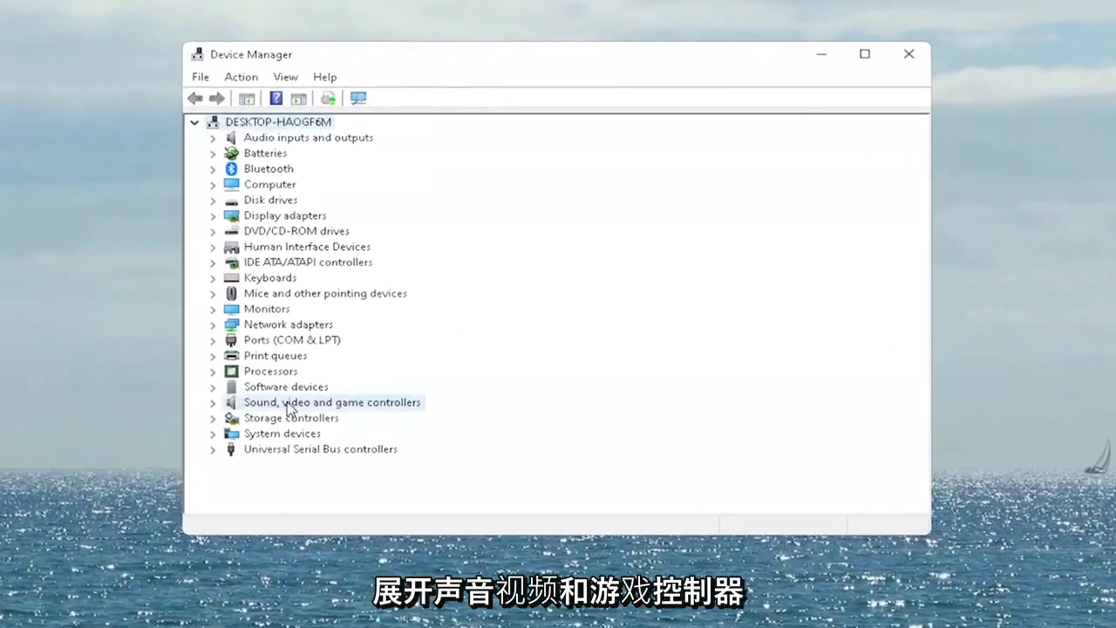
pyautogui.doubleClick(340, 403)
pyautogui.click(315, 421)
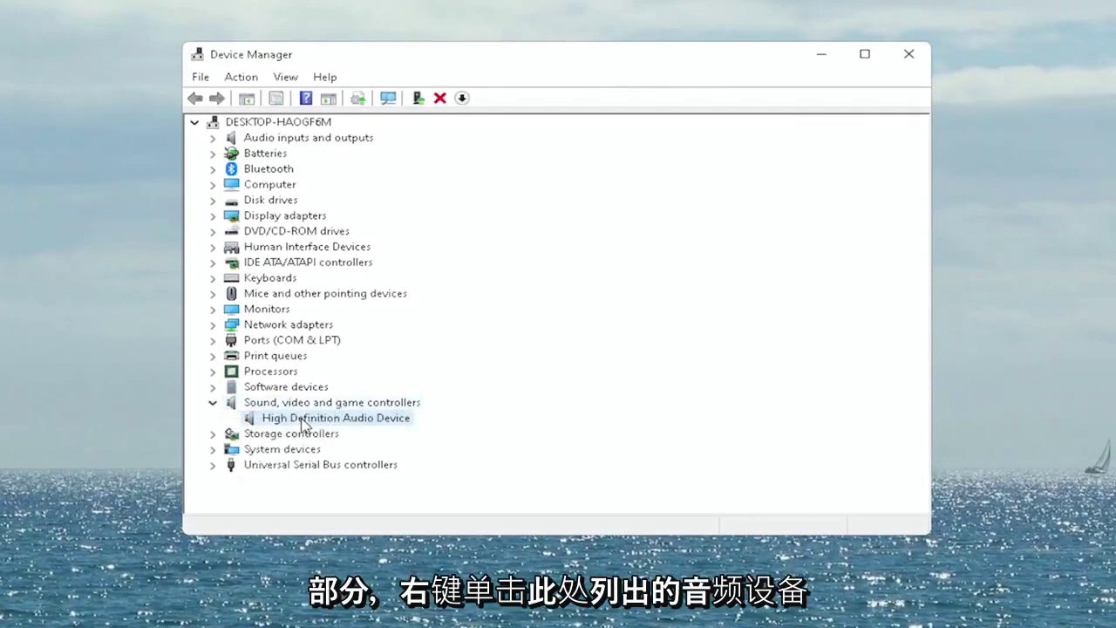
# Step: Show the High Definition Audio Device properties on the Driver tab, listing version 10.0.22000.1
pyautogui.rightClick(338, 421)
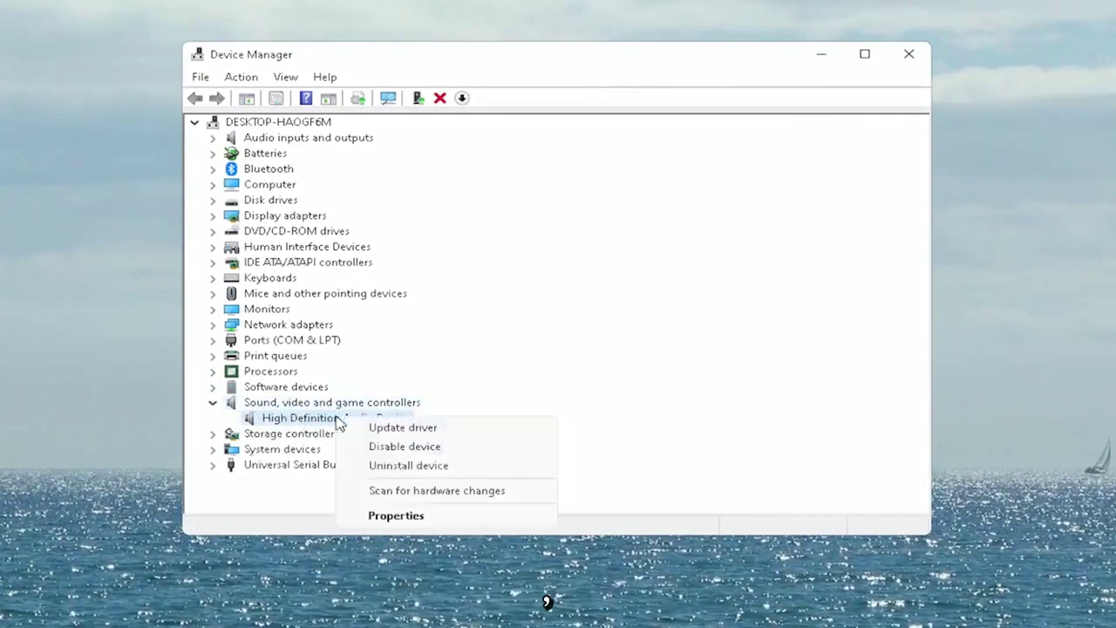
pyautogui.click(388, 516)
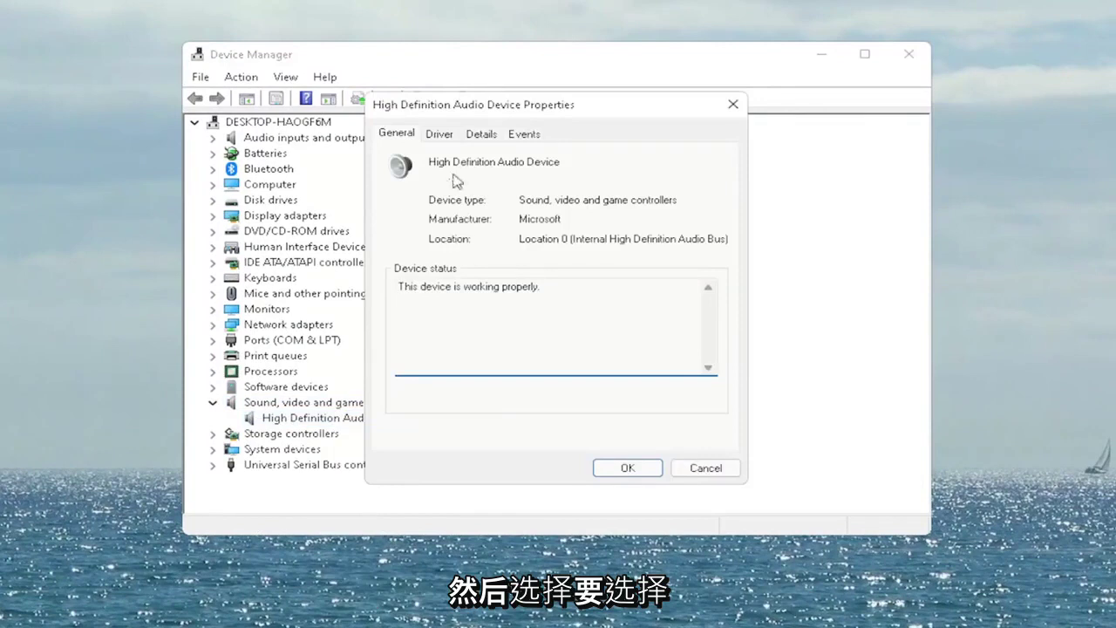
pyautogui.click(440, 135)
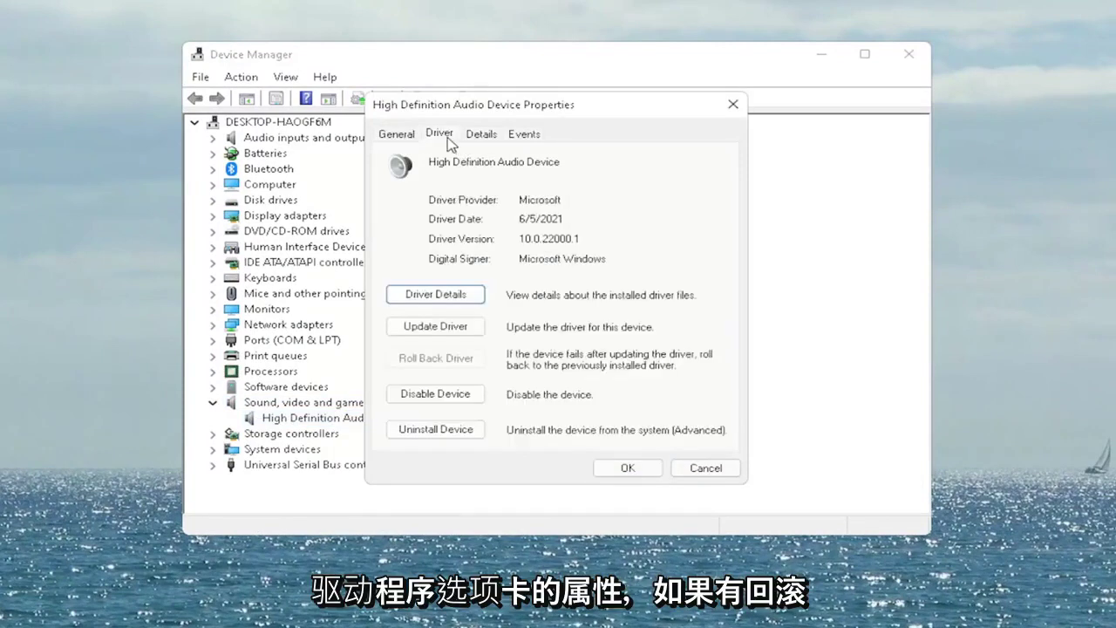
# Step: Reinstall the generic High Definition Audio Device driver from the local compatible list, accepting the warning
pyautogui.click(449, 329)
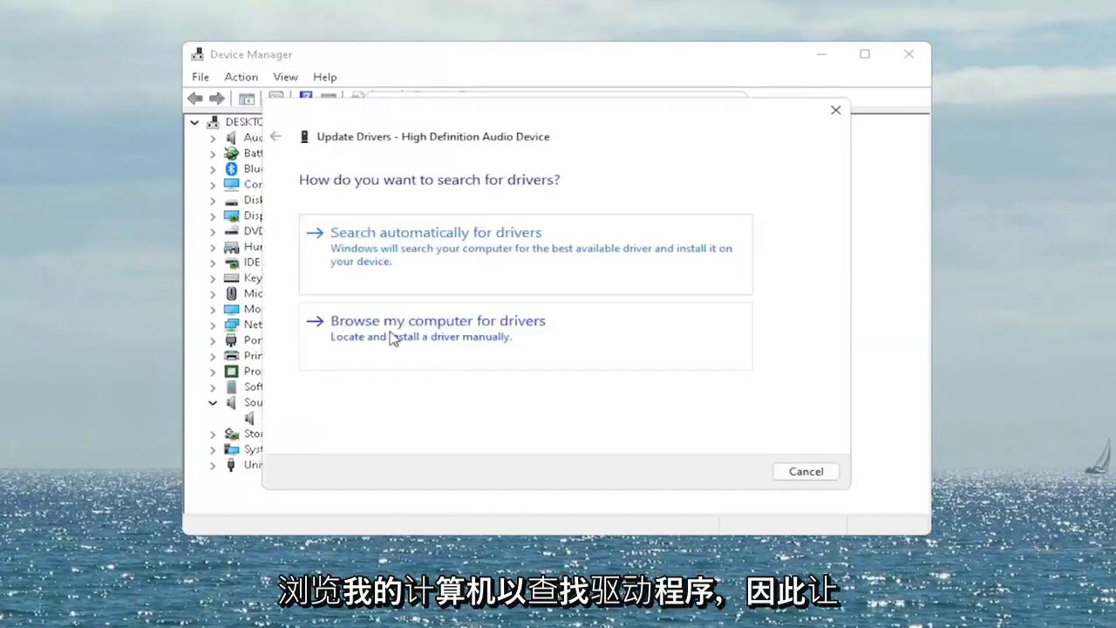
pyautogui.click(511, 328)
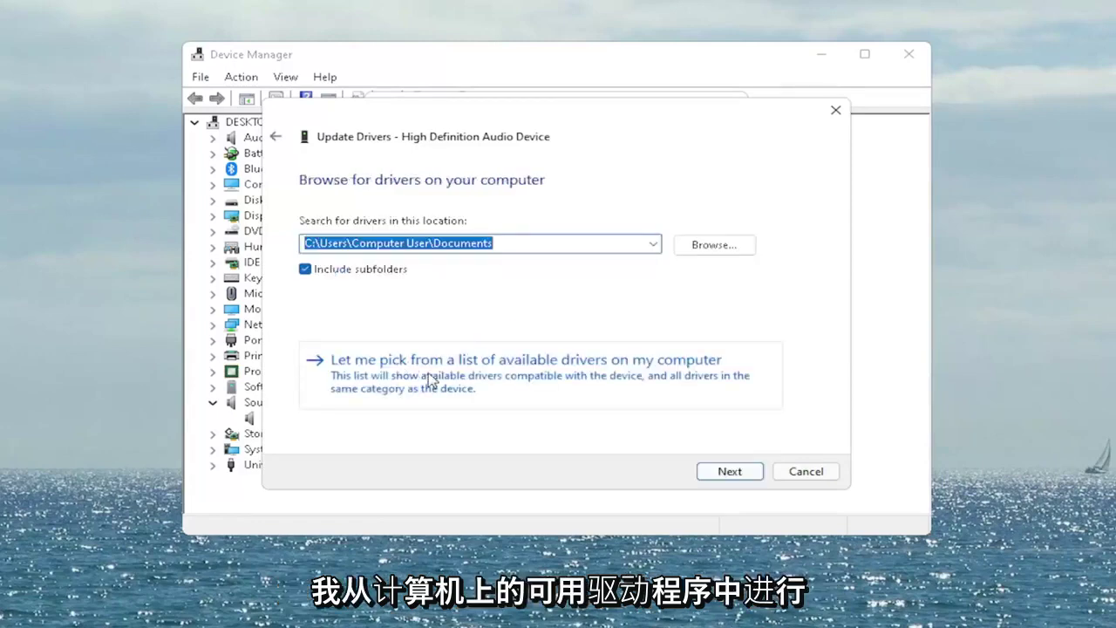
pyautogui.click(532, 388)
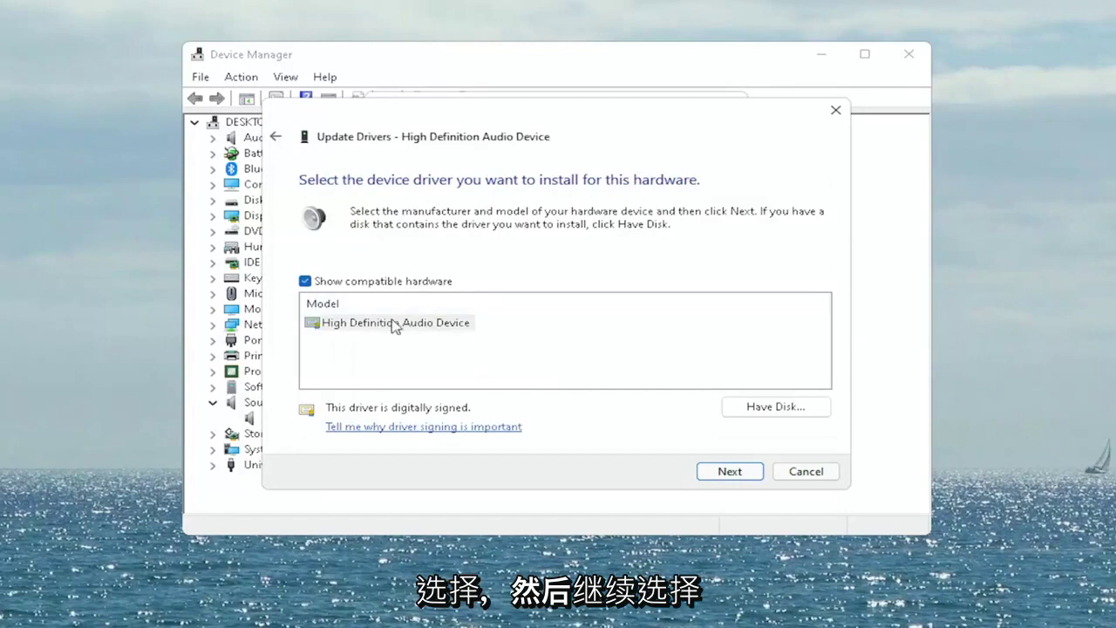
pyautogui.click(366, 324)
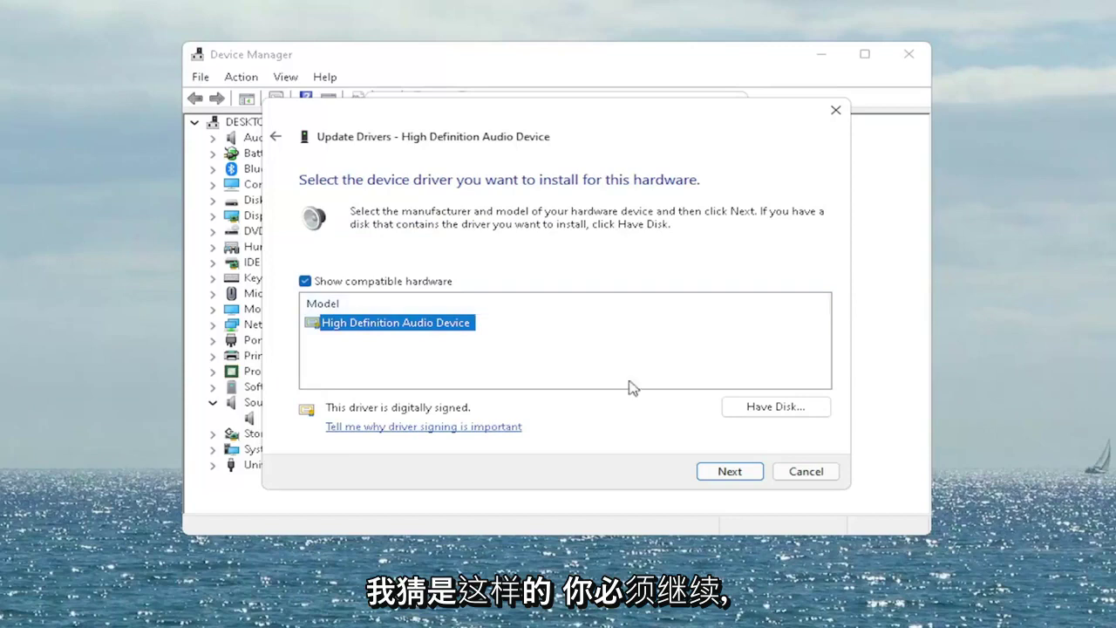
pyautogui.click(728, 477)
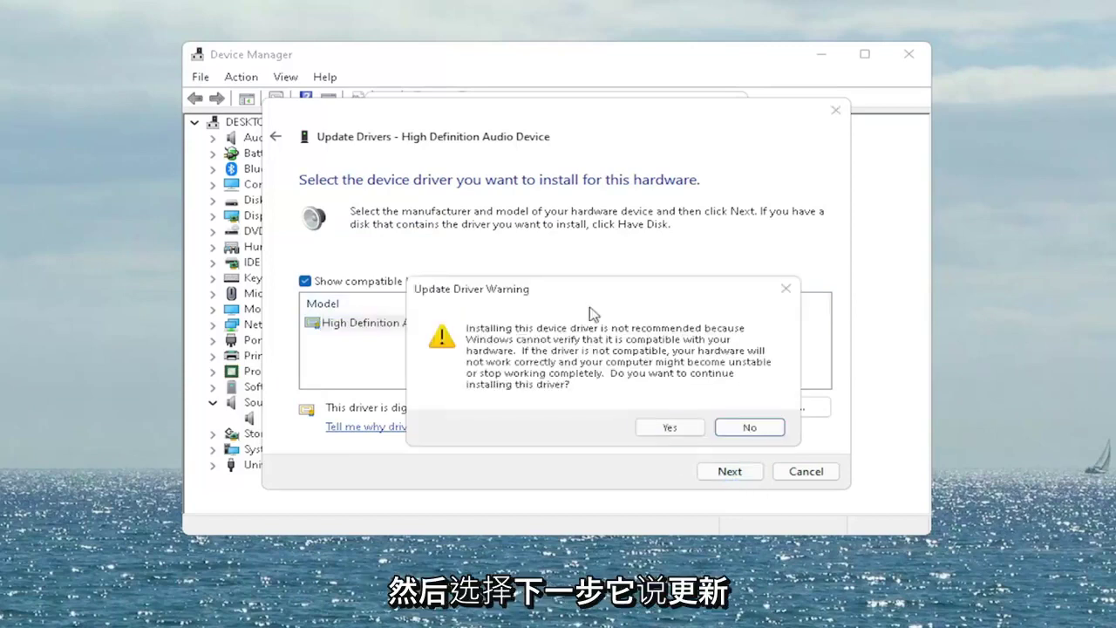
pyautogui.moveTo(578, 288); pyautogui.dragTo(511, 251)
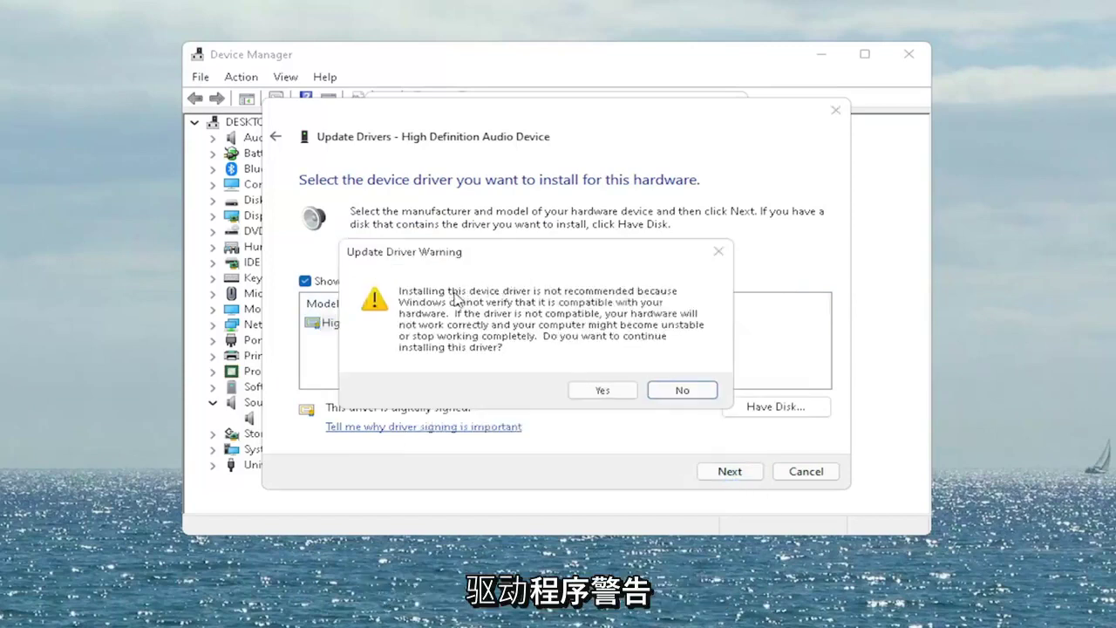
pyautogui.click(613, 393)
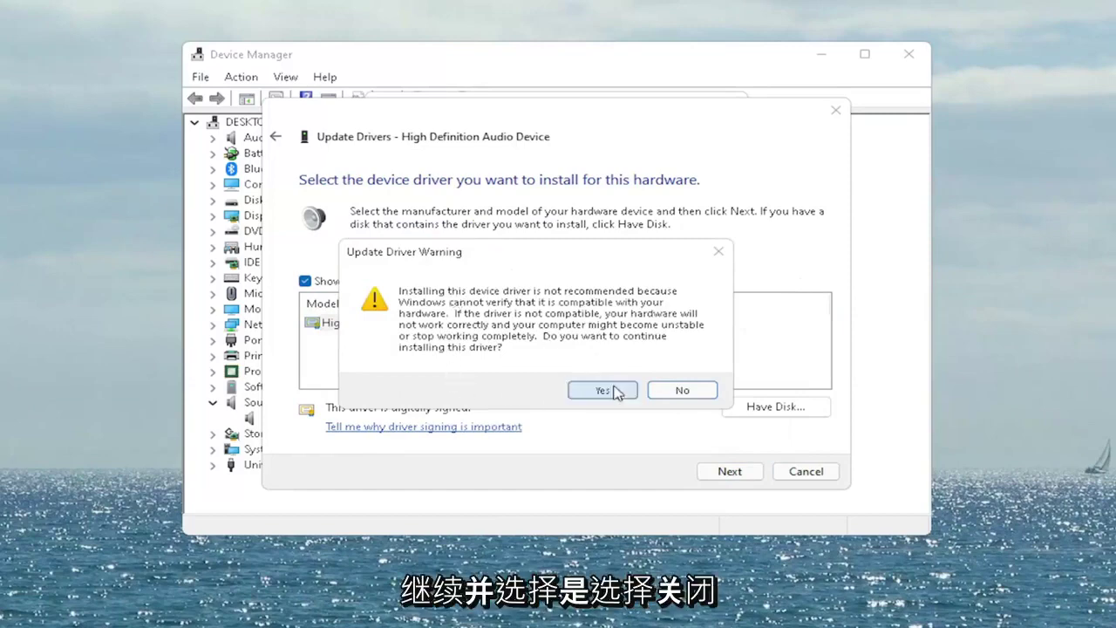
pyautogui.click(808, 471)
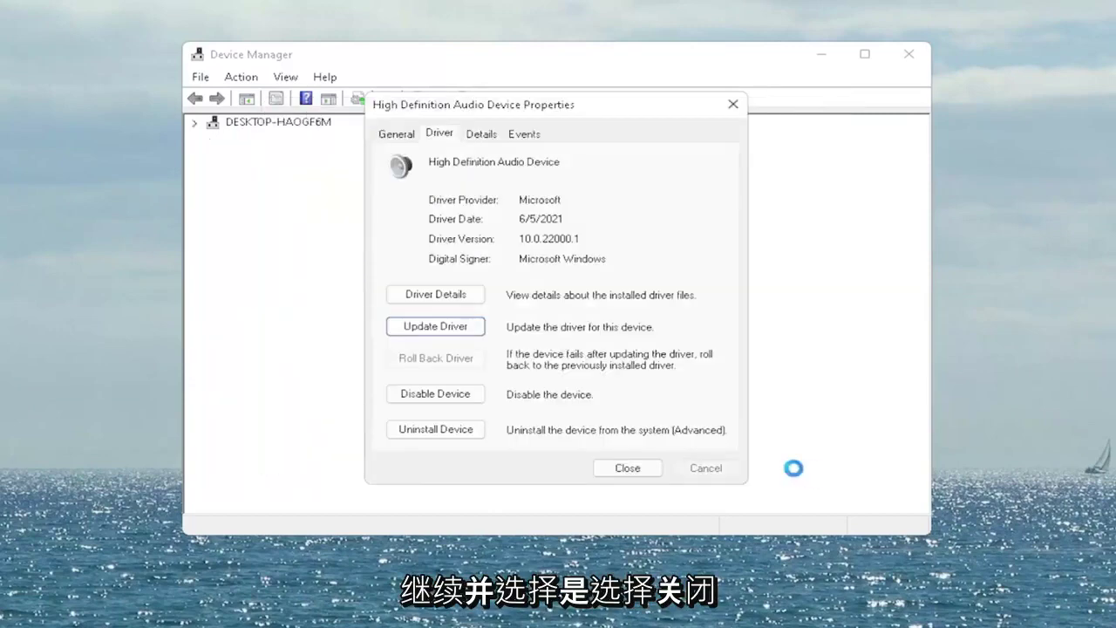
# Step: Close the audio device properties and accept the prompt to restart Windows now
pyautogui.click(629, 470)
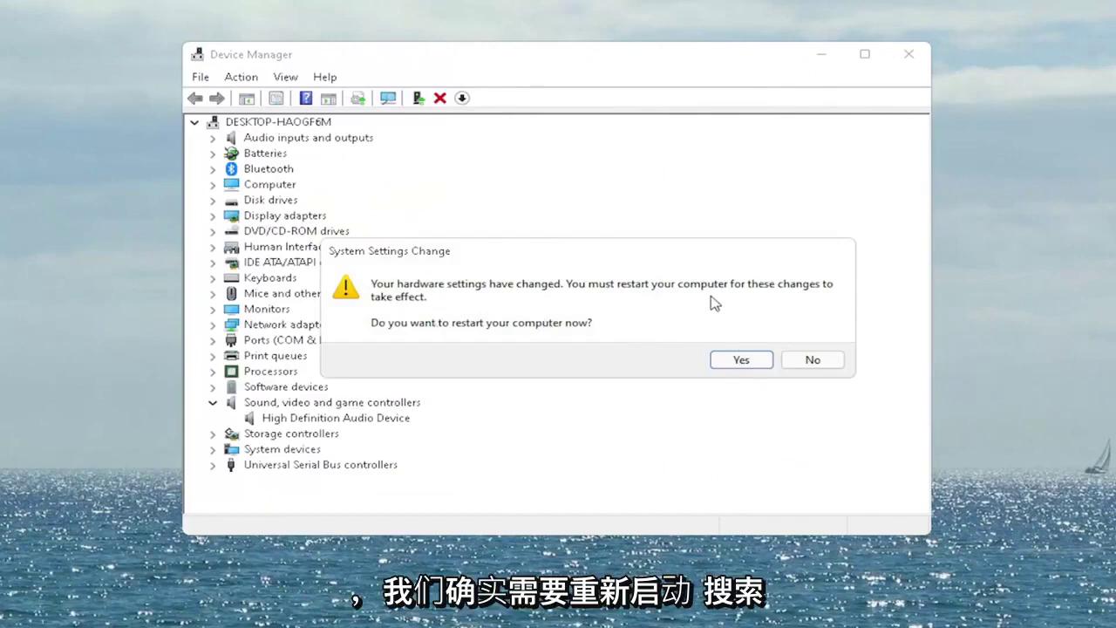
pyautogui.click(741, 359)
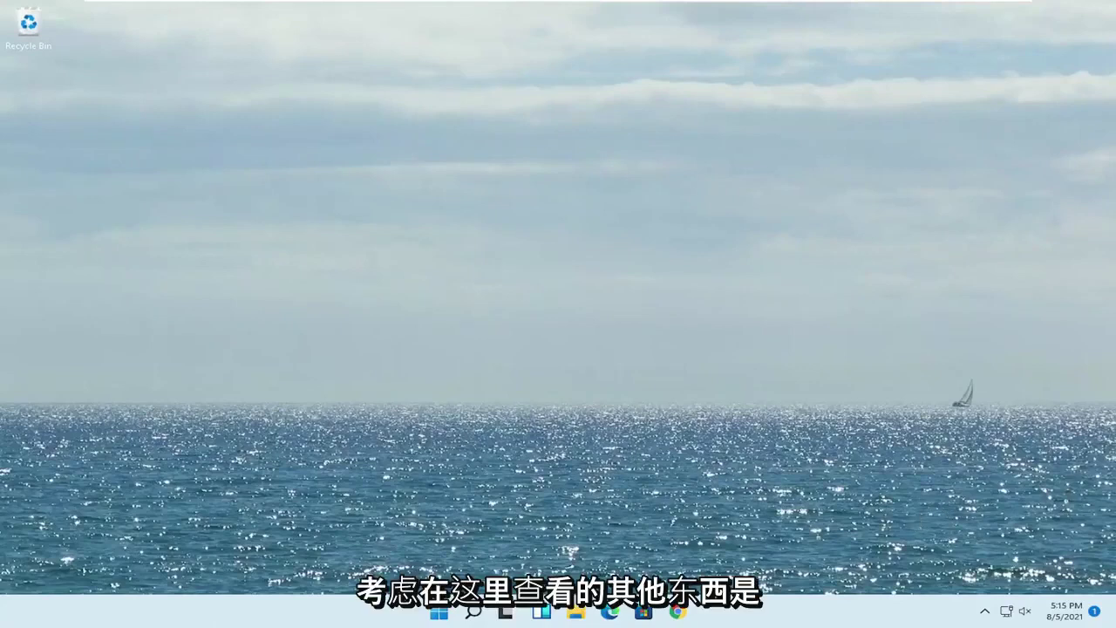
# Step: Open Bluetooth & devices in Settings from the hidden taskbar Bluetooth icon's Show Bluetooth Devices option
pyautogui.click(987, 612)
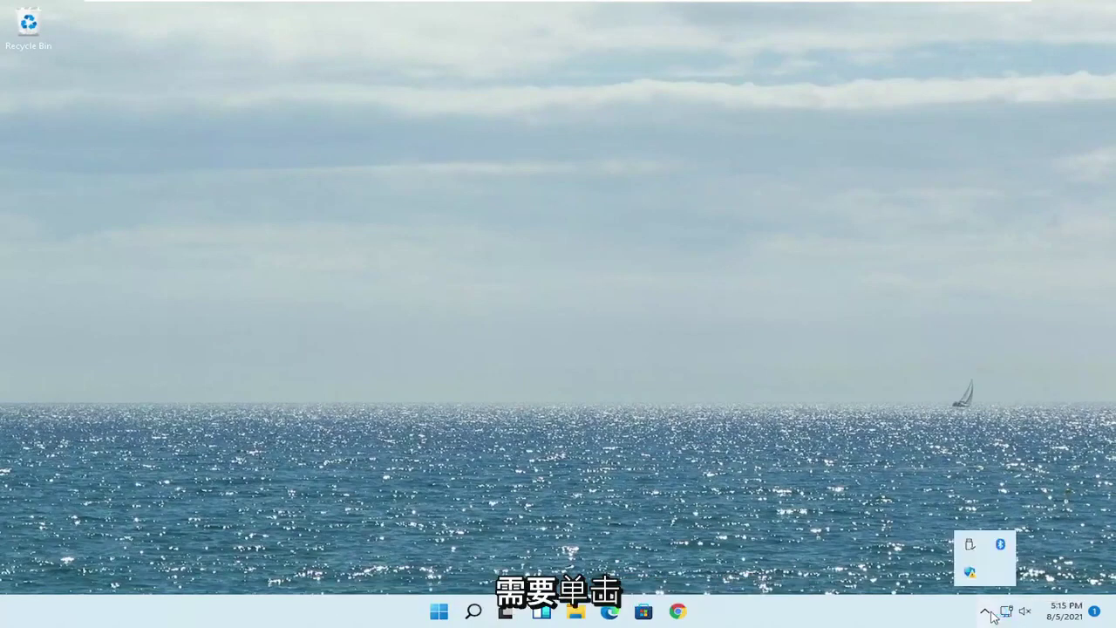
pyautogui.rightClick(996, 549)
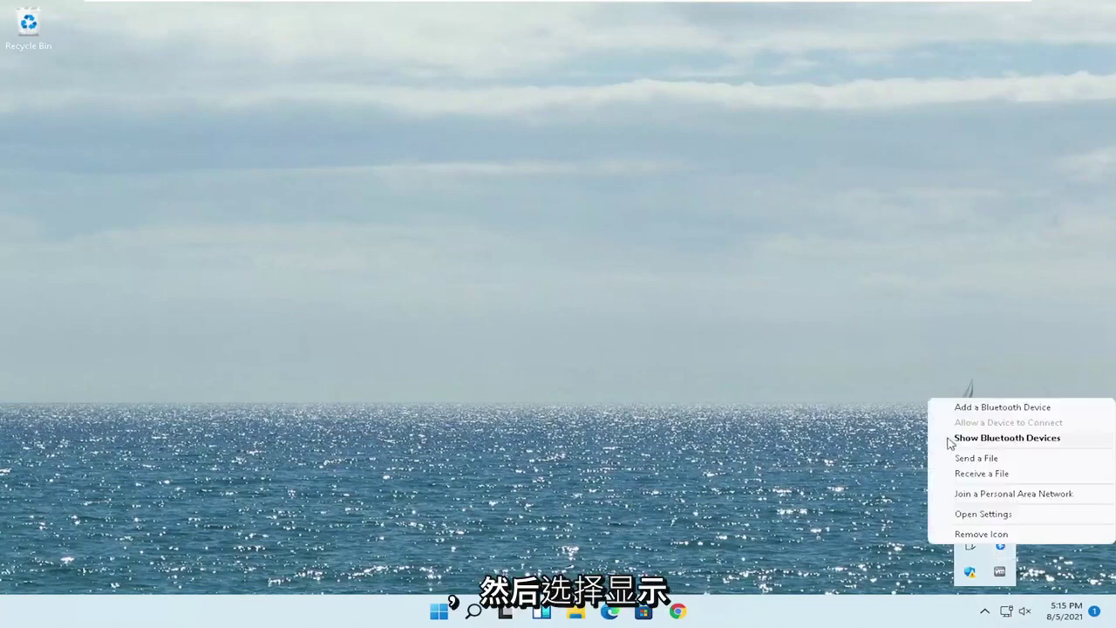
pyautogui.click(1009, 439)
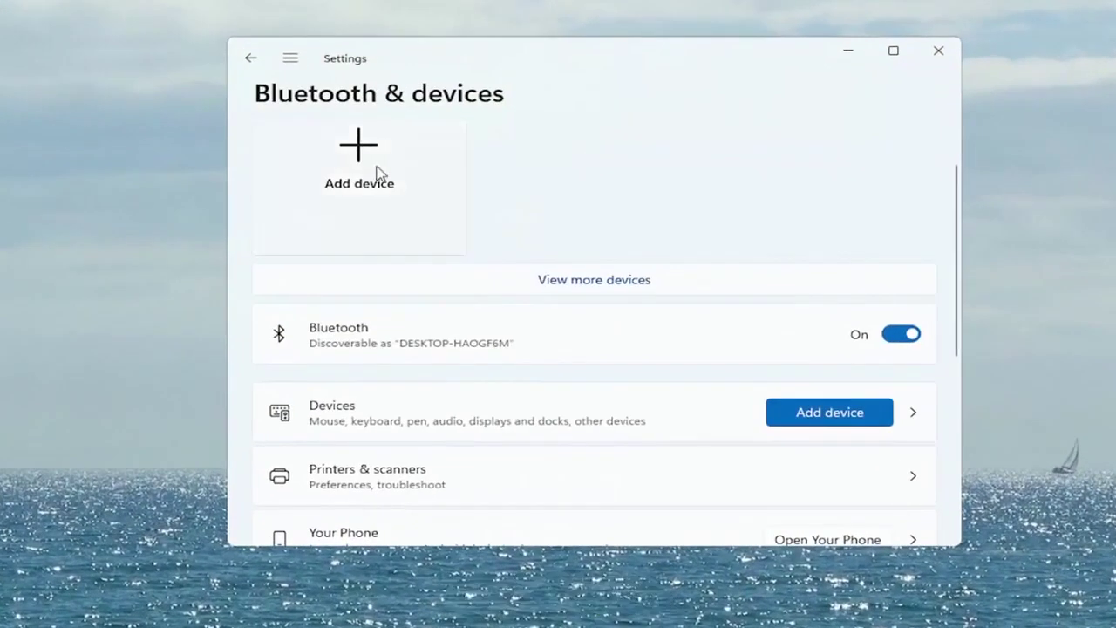
# Step: Start adding a Bluetooth device, then close the empty Add a device dialog
pyautogui.click(356, 156)
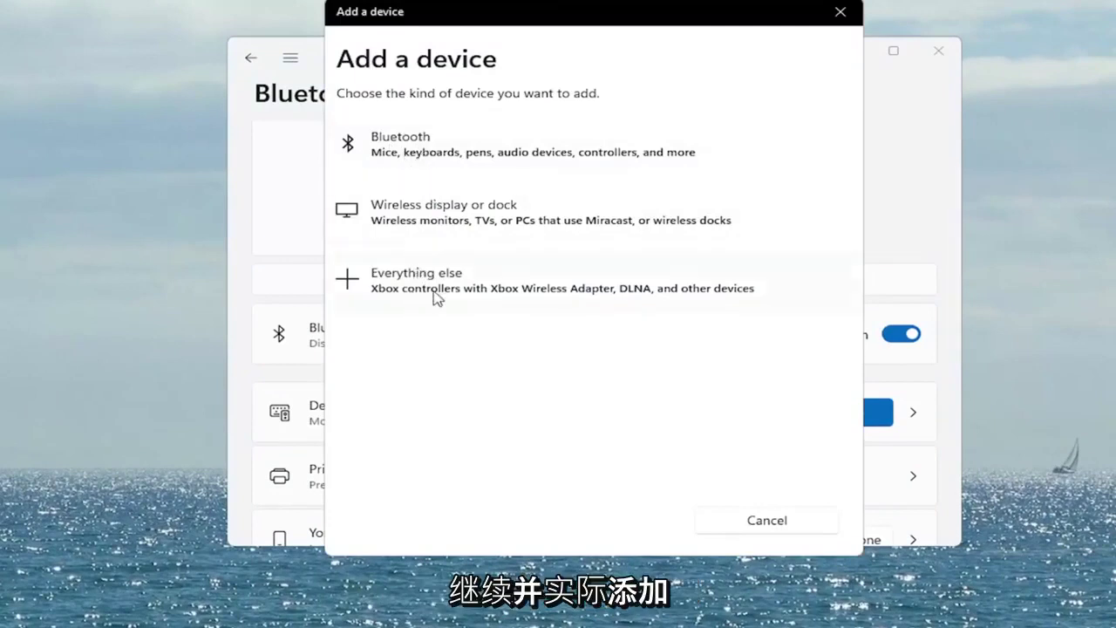
pyautogui.click(403, 157)
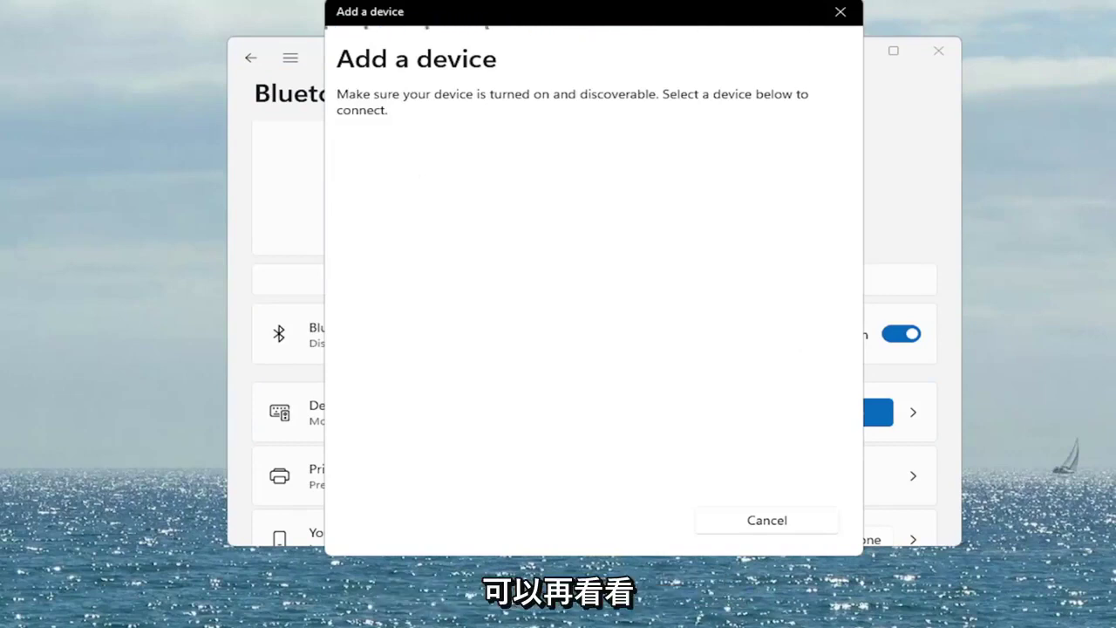
pyautogui.click(844, 12)
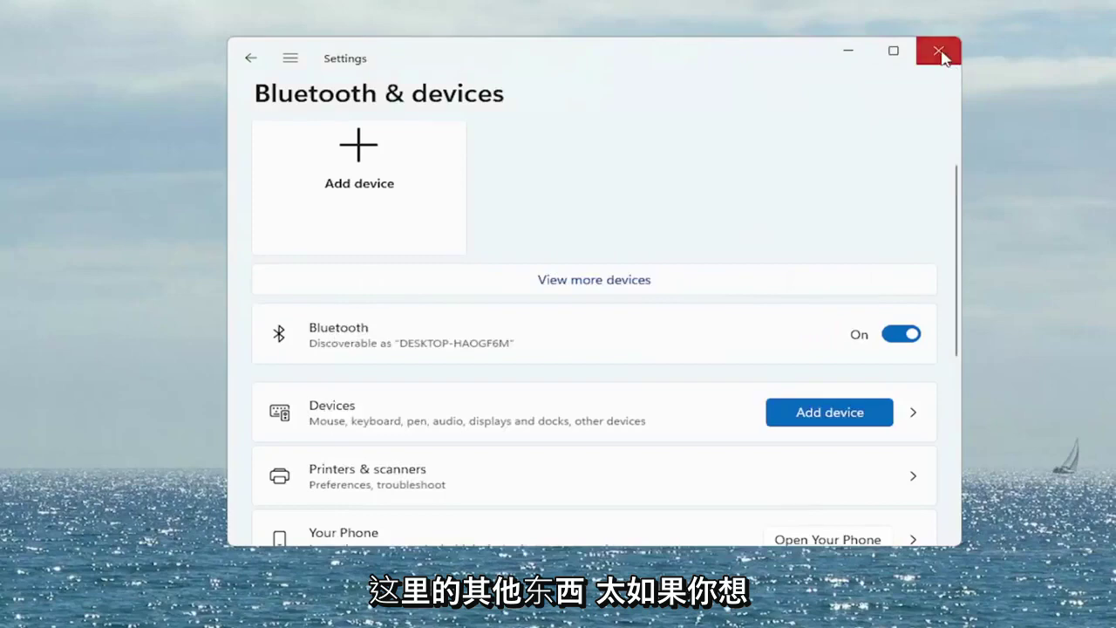
# Step: Close Settings, reopen it by searching 'settings', and go to the System page
pyautogui.click(933, 51)
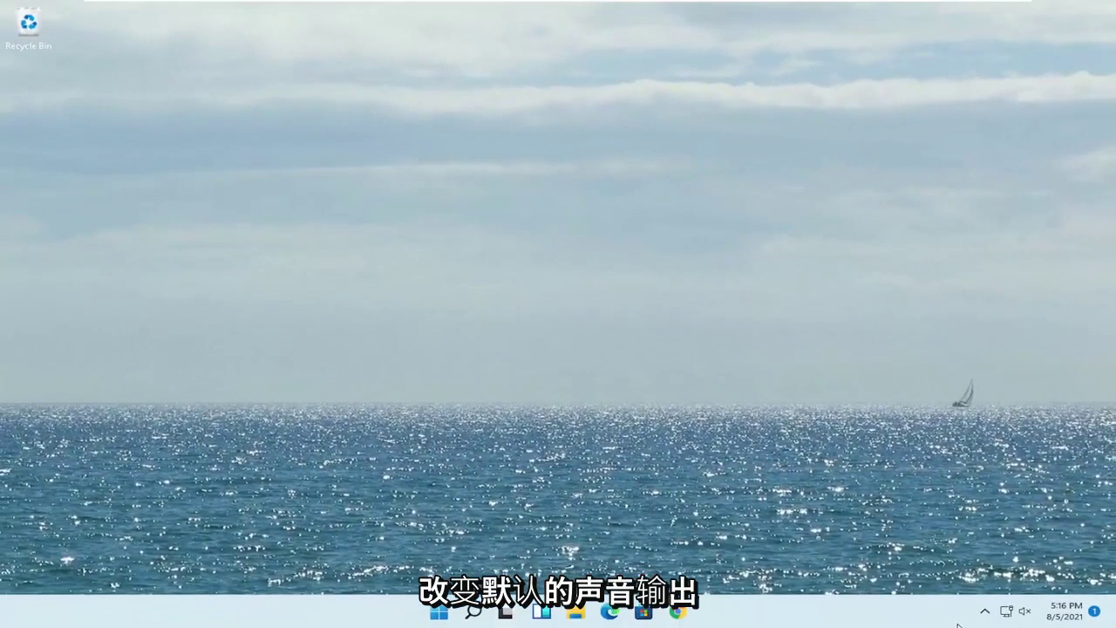
pyautogui.click(474, 613)
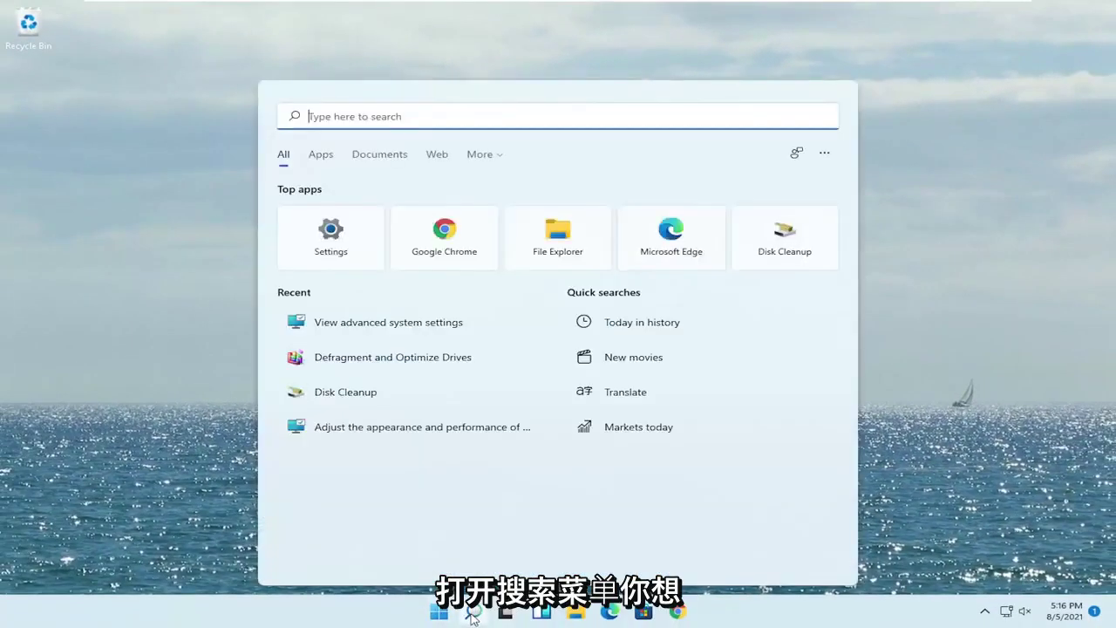
pyautogui.write('settings')
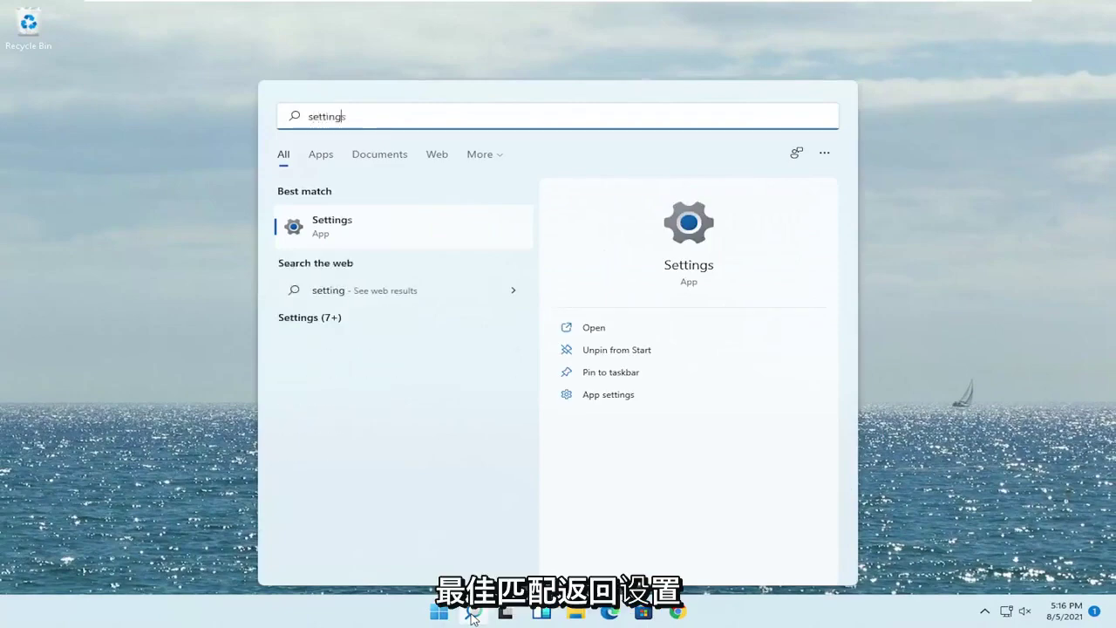
pyautogui.click(370, 229)
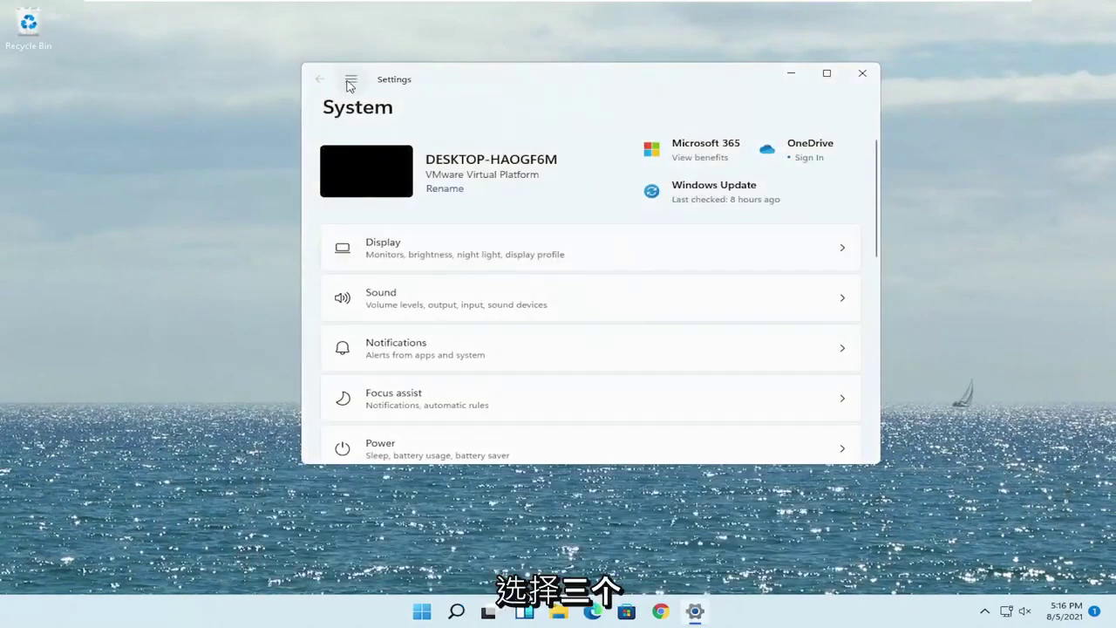
pyautogui.click(351, 81)
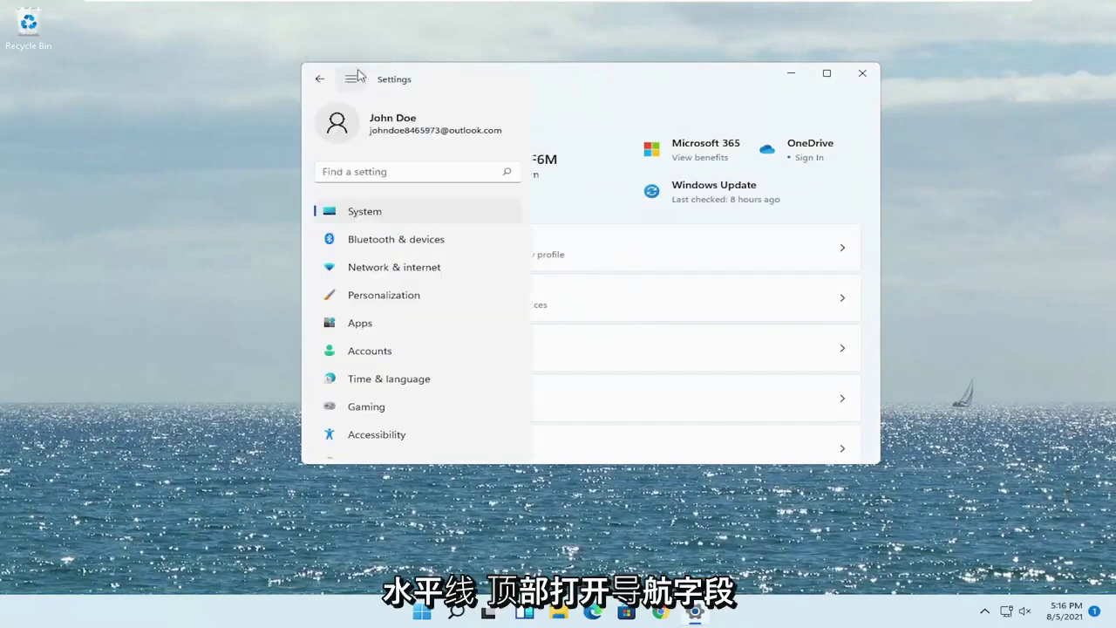
pyautogui.click(342, 217)
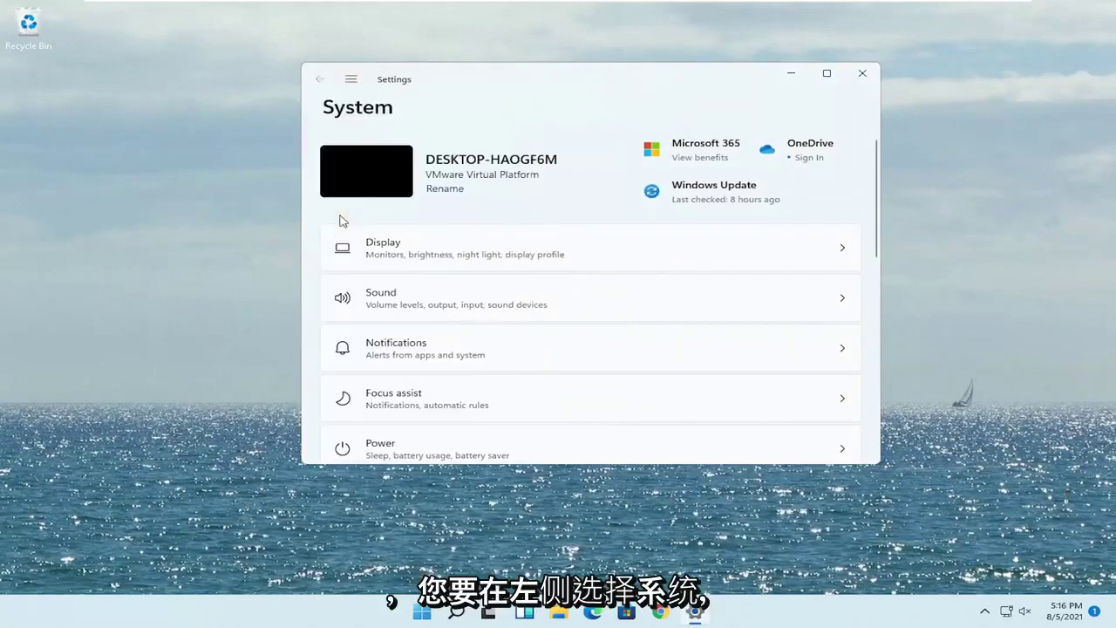
# Step: In Sound > Speakers properties, toggle Don't allow then Allow so the Speakers can play audio
pyautogui.click(427, 305)
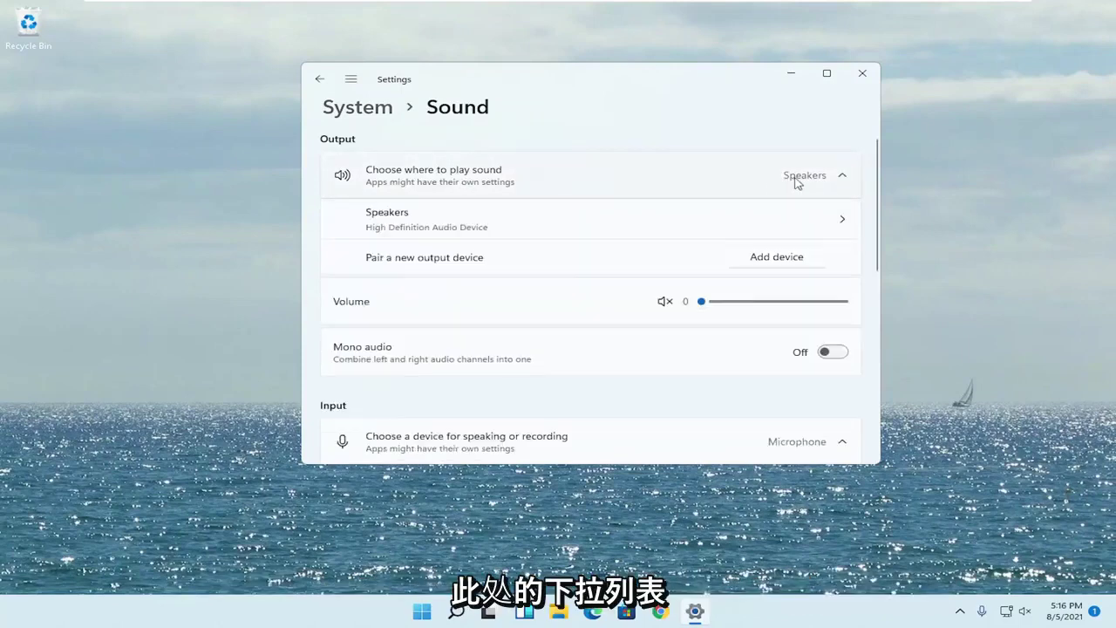
pyautogui.click(422, 223)
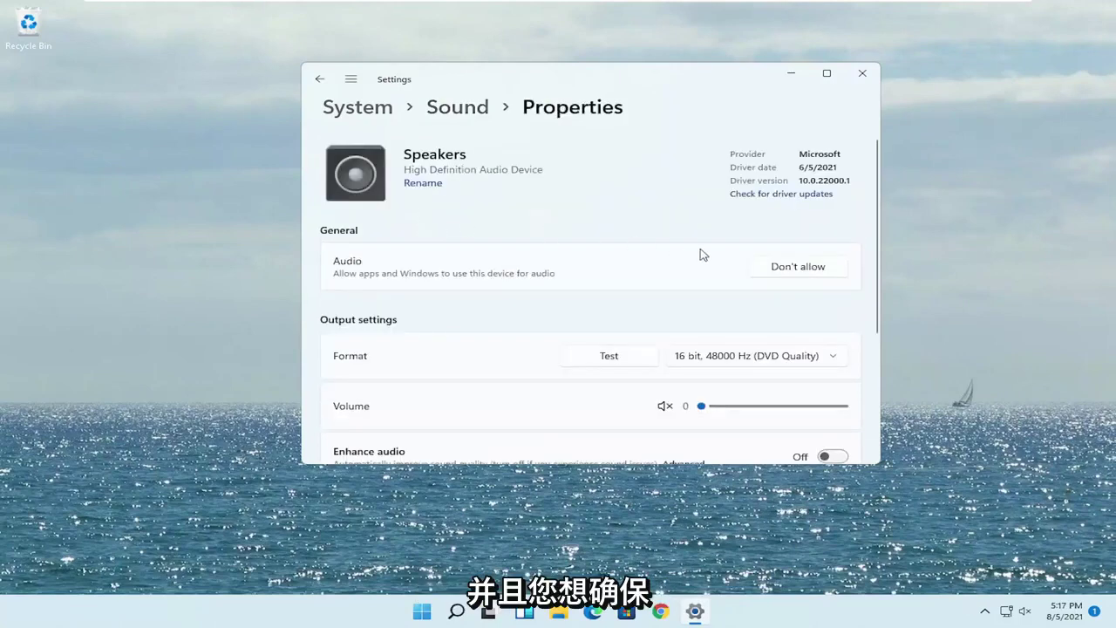
pyautogui.click(819, 269)
pyautogui.click(681, 228)
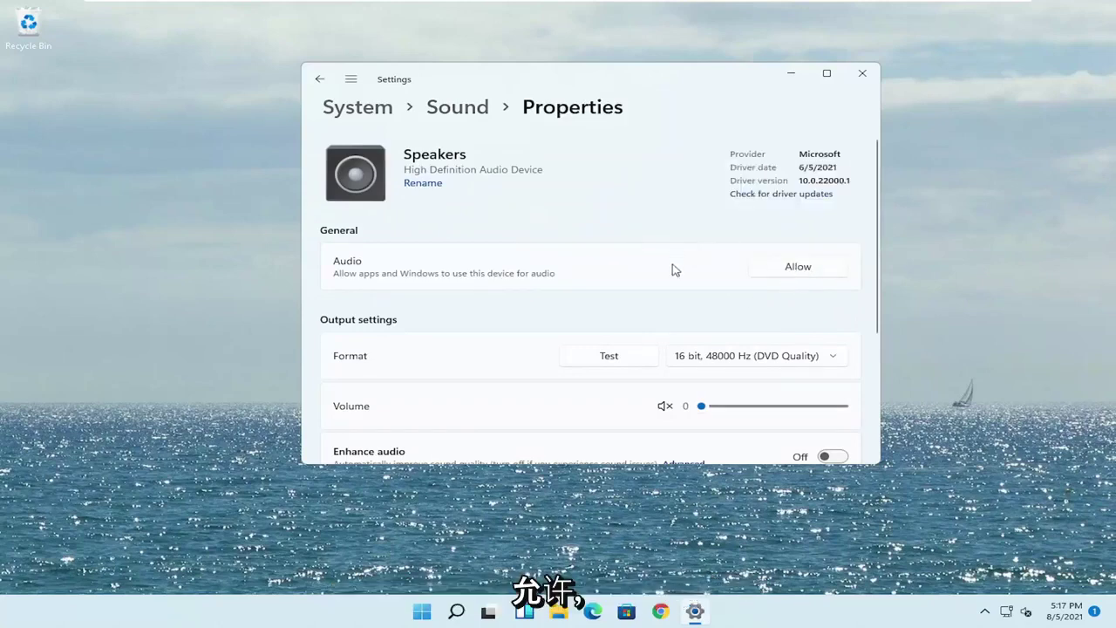
pyautogui.click(790, 273)
# Step: Test the Speakers volume slider, leaving it at 0, and return to Sound settings
pyautogui.scroll(-1, 754, 292)
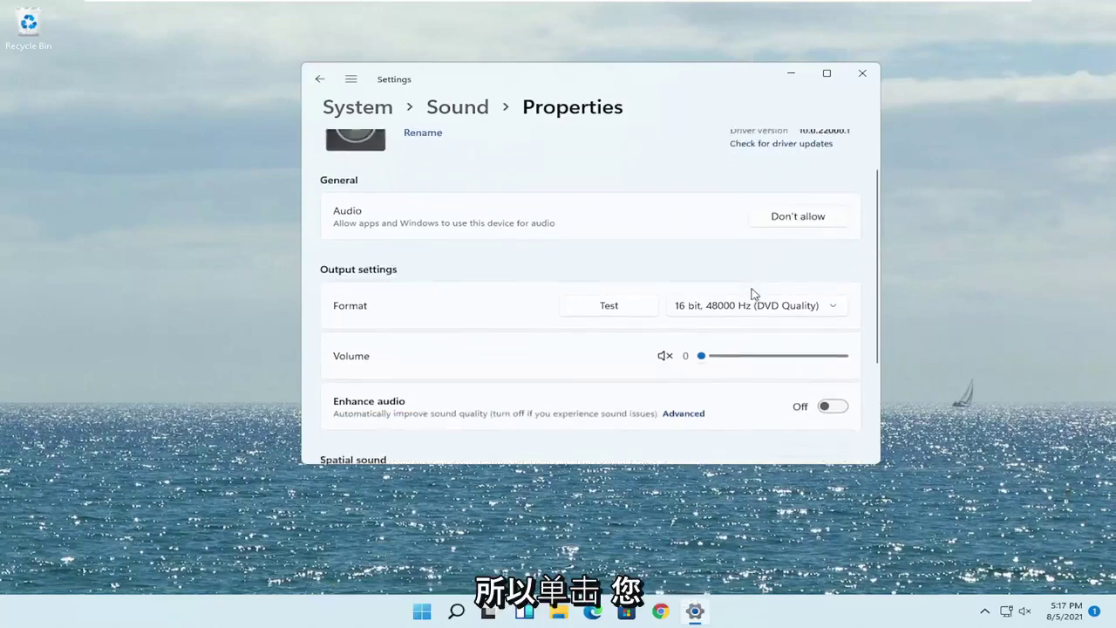
pyautogui.scroll(-1, 622, 259)
pyautogui.moveTo(718, 311); pyautogui.dragTo(643, 311)
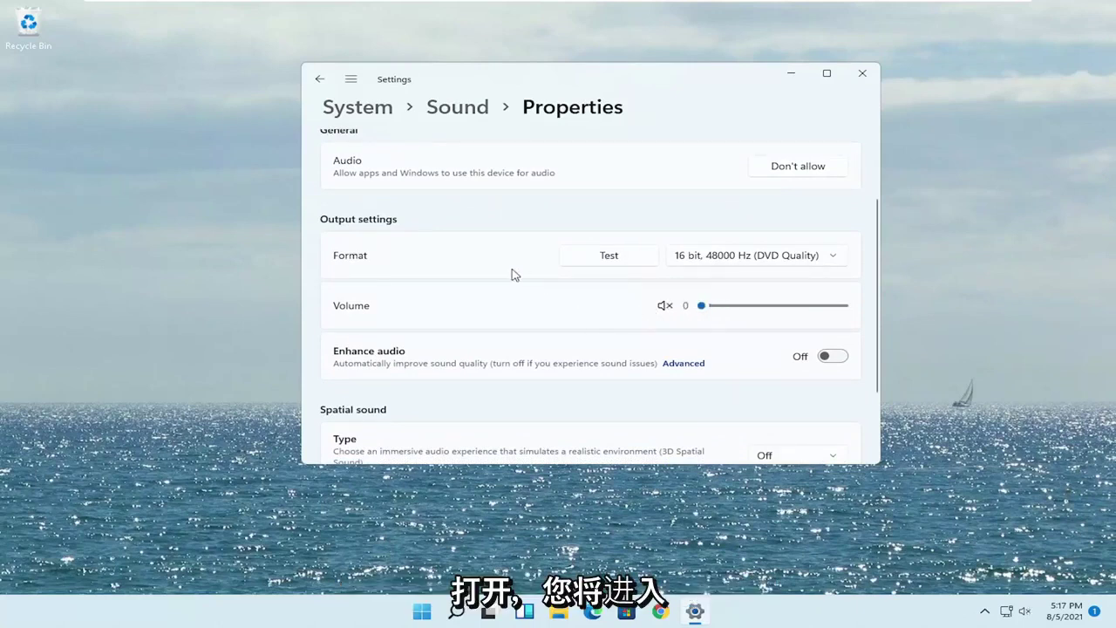
pyautogui.scroll(2, 511, 274)
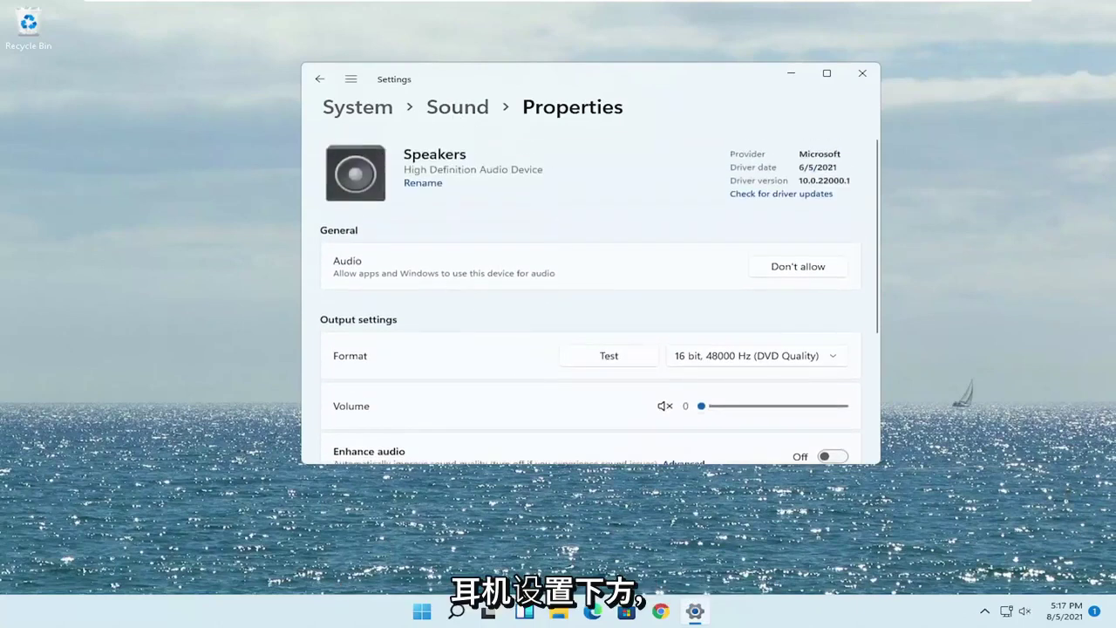
pyautogui.click(319, 78)
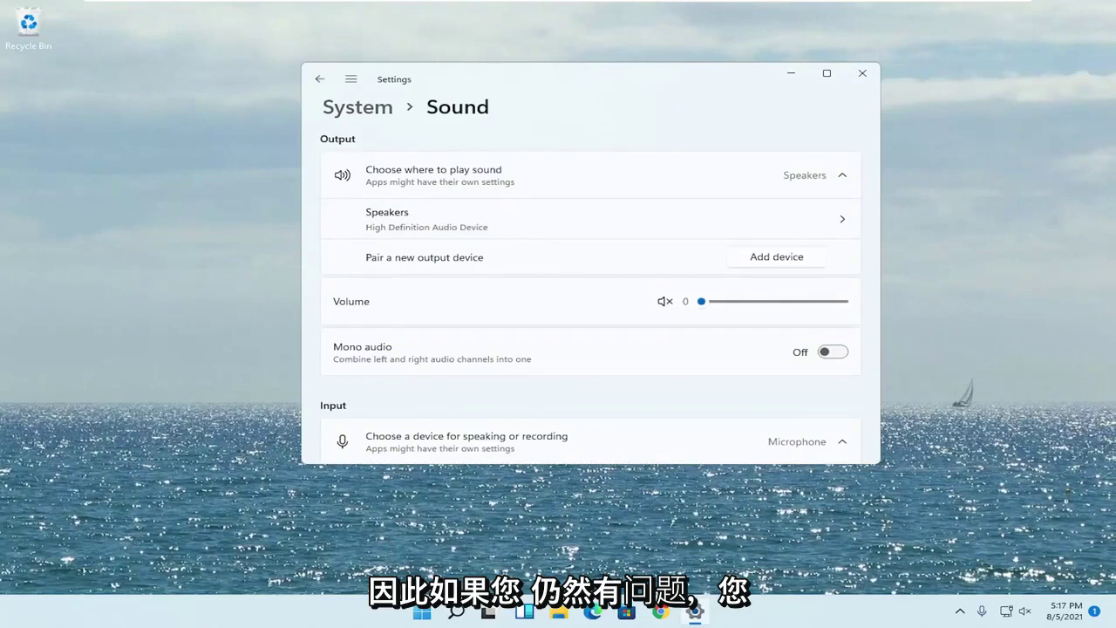
# Step: Close Settings, search 'troubleshoot', and go to System > Troubleshoot > Other troubleshooters
pyautogui.click(859, 75)
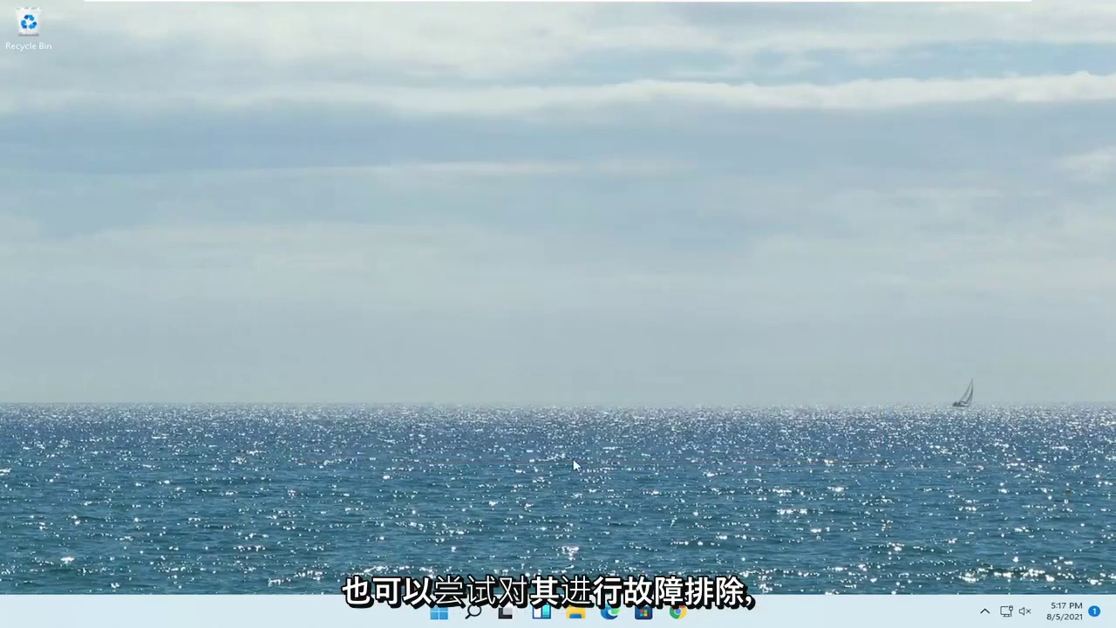
pyautogui.write('troubleshoot')
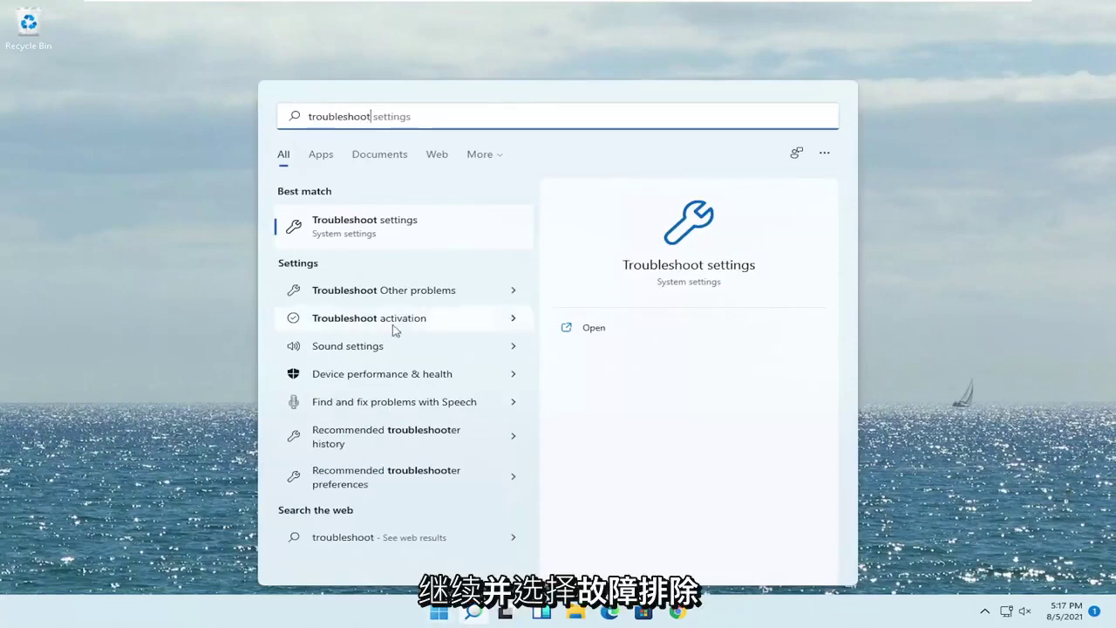
pyautogui.click(406, 241)
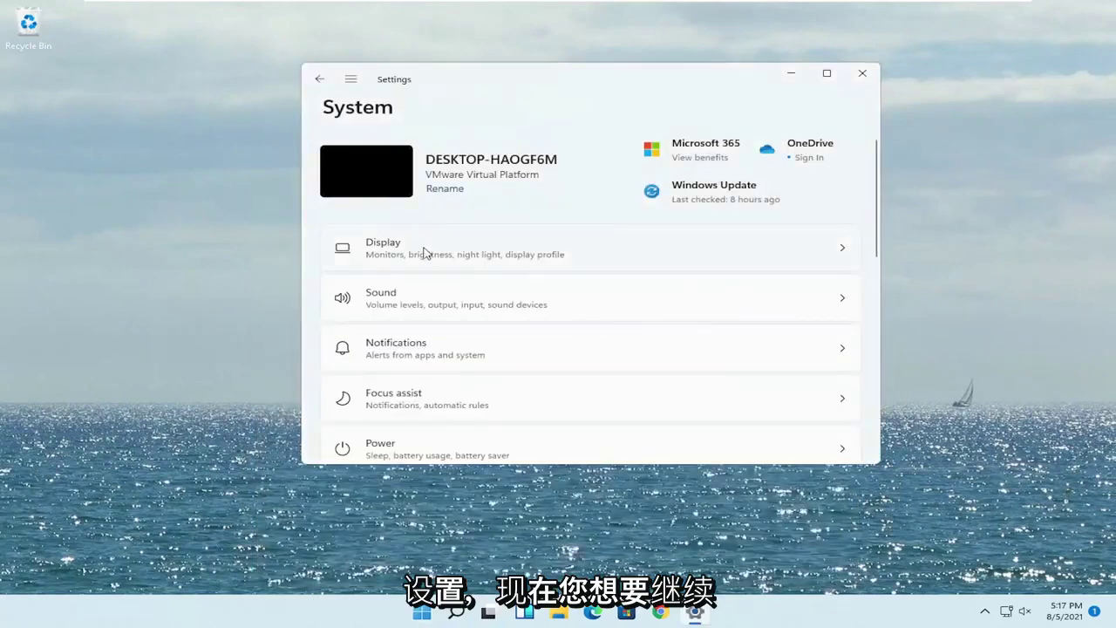
pyautogui.scroll(-3, 520, 349)
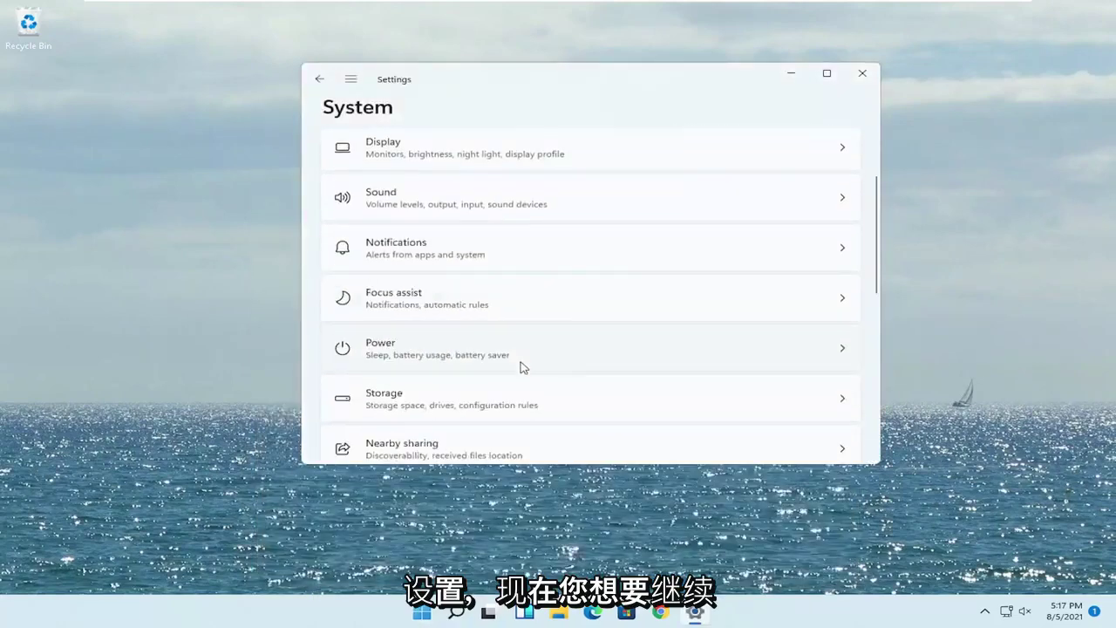
pyautogui.scroll(-2, 521, 370)
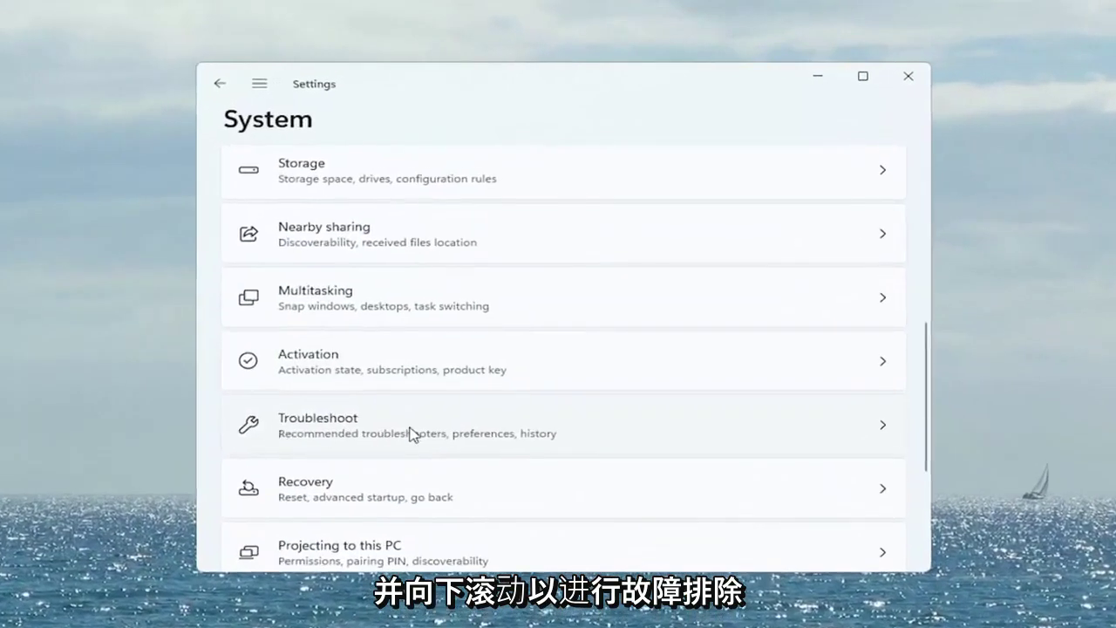
pyautogui.click(411, 436)
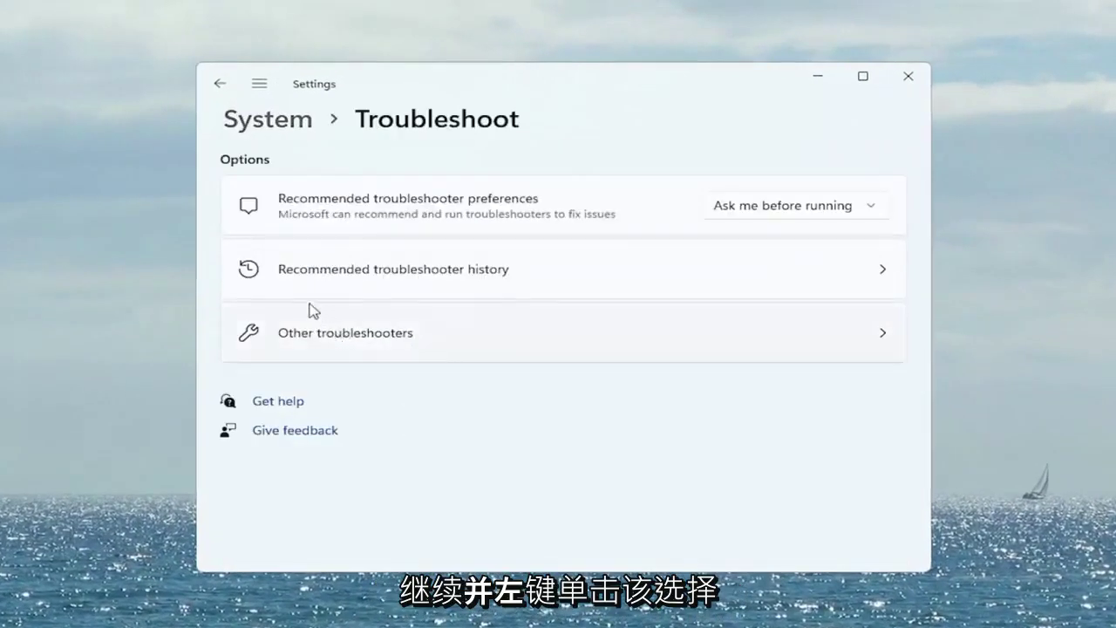
pyautogui.click(388, 351)
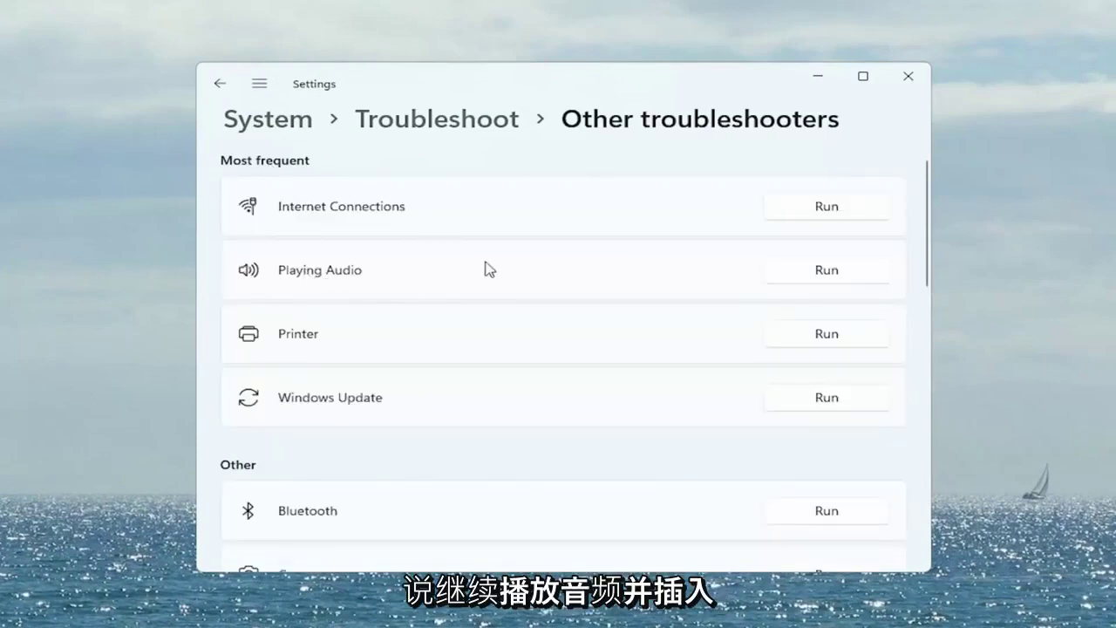
# Step: Run the Playing Audio troubleshooter, answering No to Audio Enhancements, then close it and Settings
pyautogui.click(834, 277)
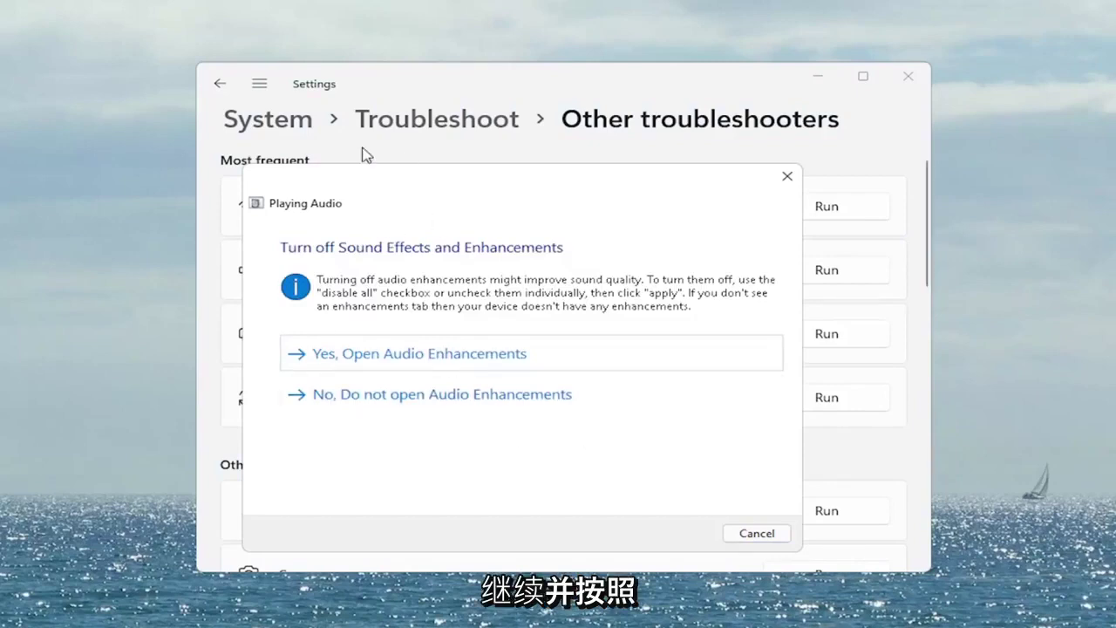
pyautogui.click(395, 403)
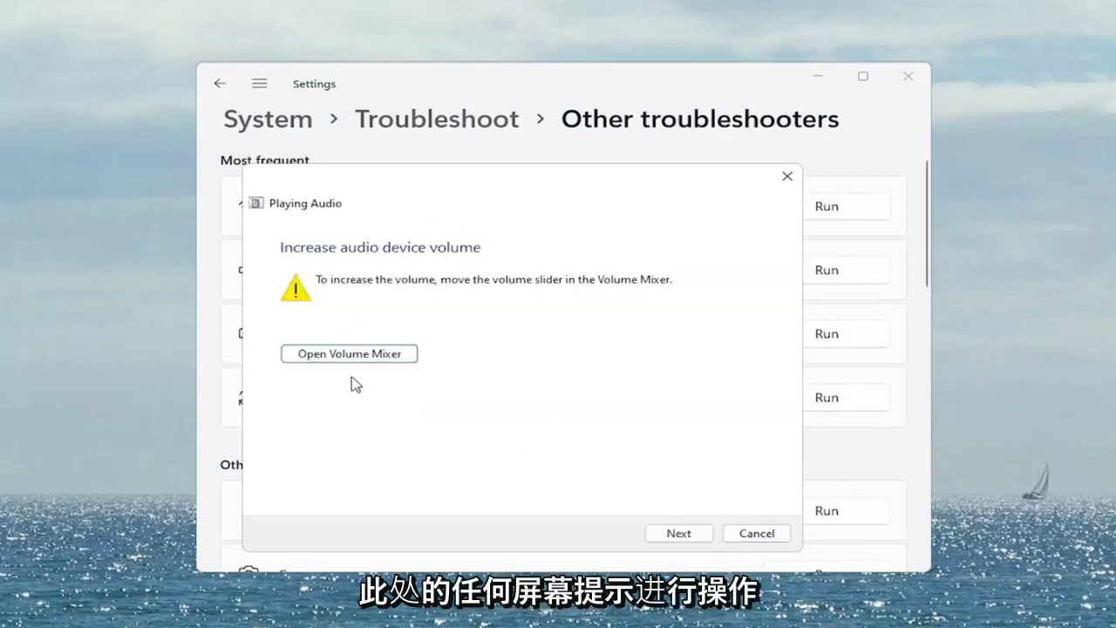
pyautogui.click(669, 532)
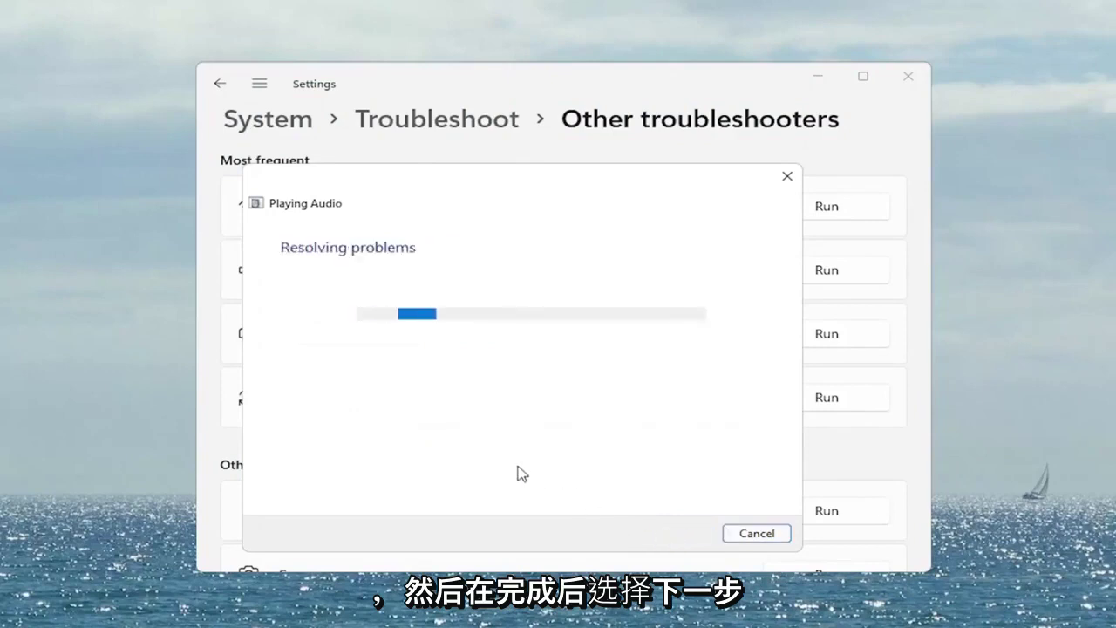
pyautogui.click(757, 534)
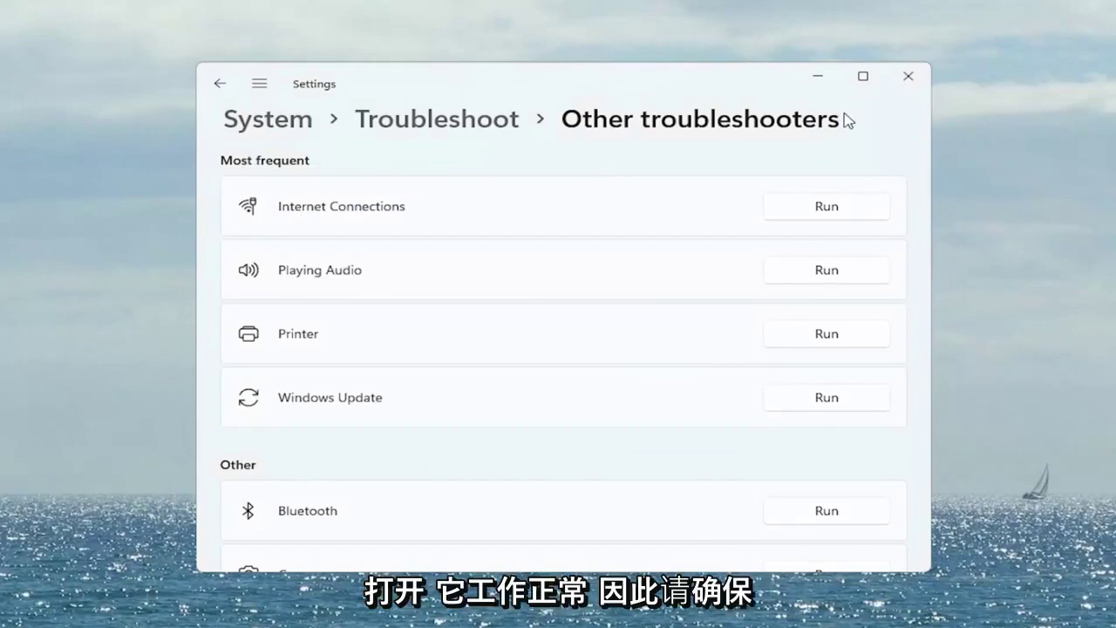
pyautogui.click(908, 78)
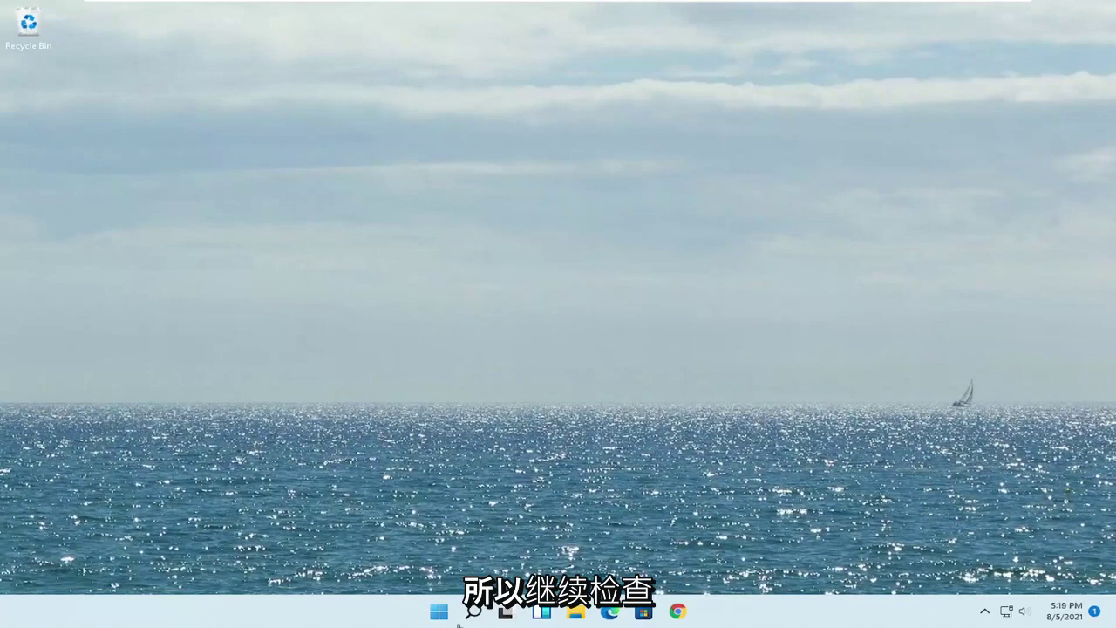
# Step: Search Windows for 'update' and open the Check for updates result
pyautogui.click(471, 614)
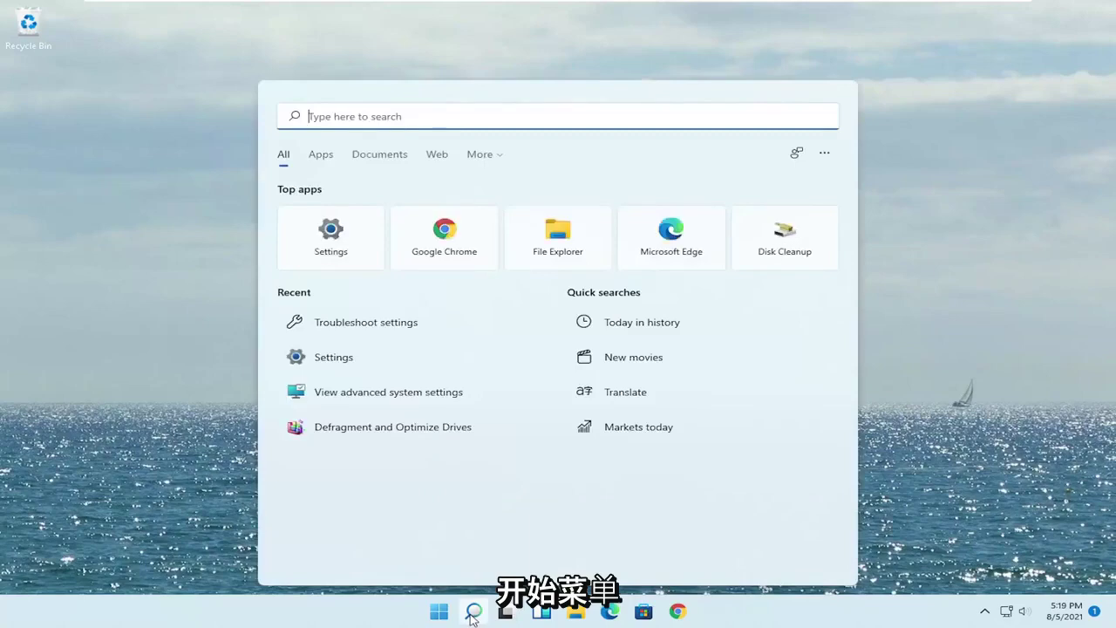
pyautogui.write('update')
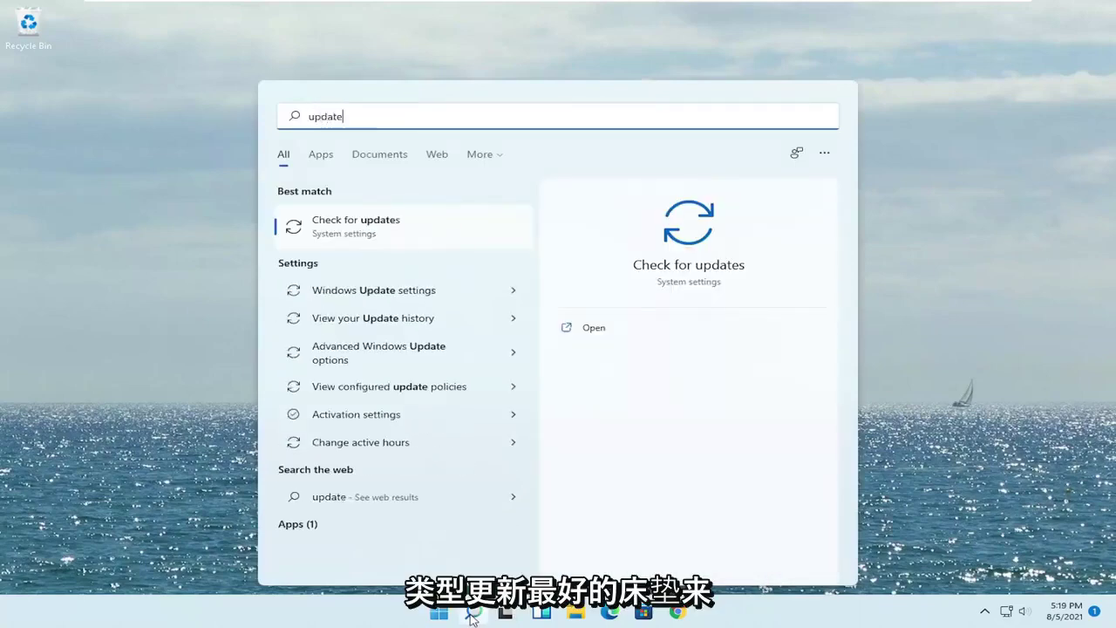
pyautogui.click(371, 234)
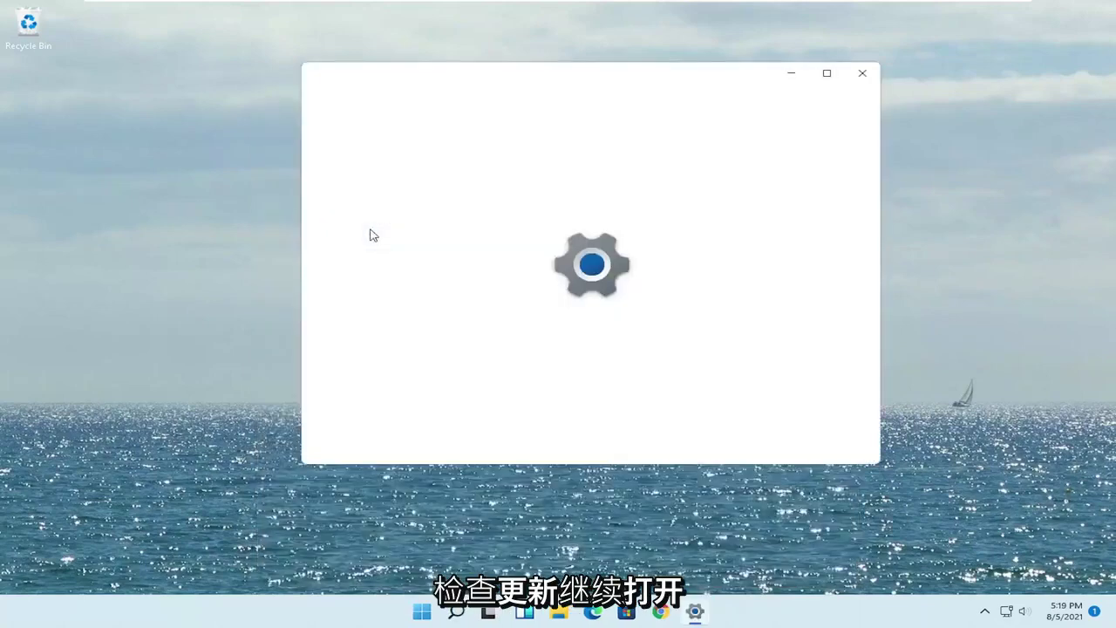